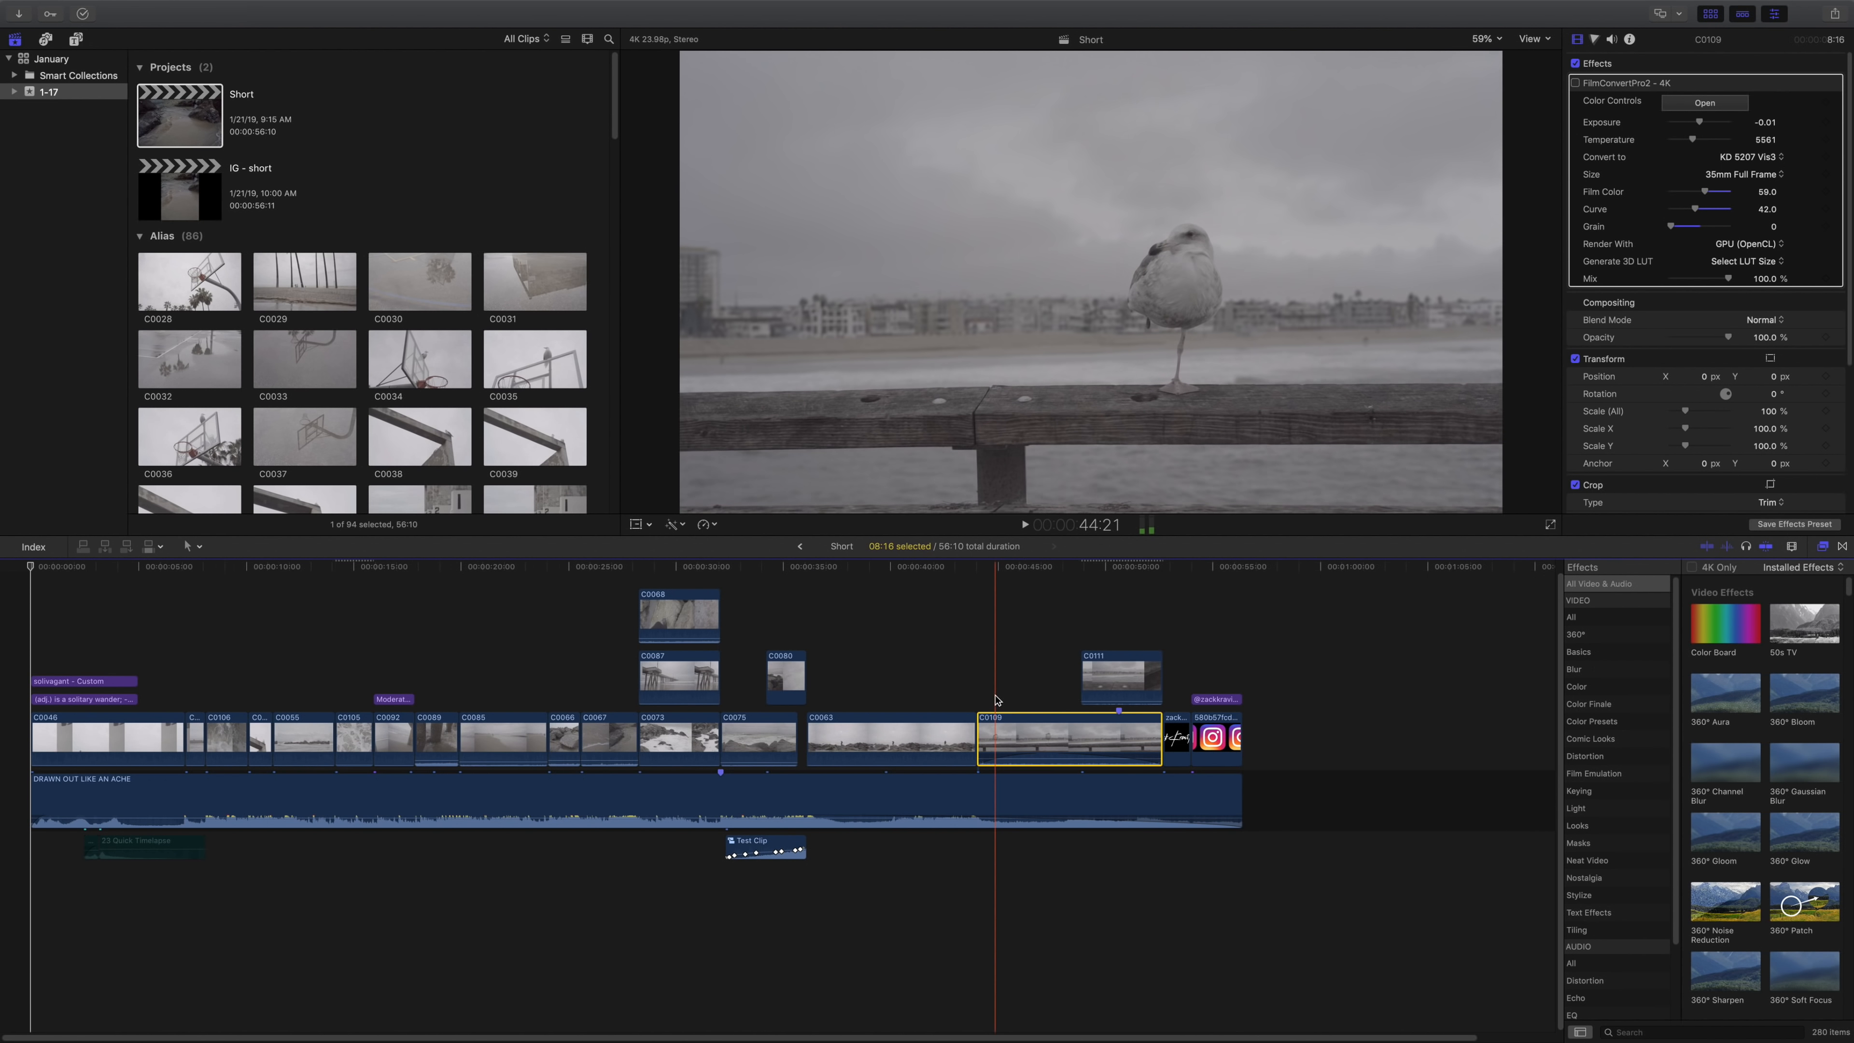
Find the FilmConvertPro2 - 4K effect by searching for "film" and apply it to seagull clip C0109 in the timeline.
left_click(997, 699)
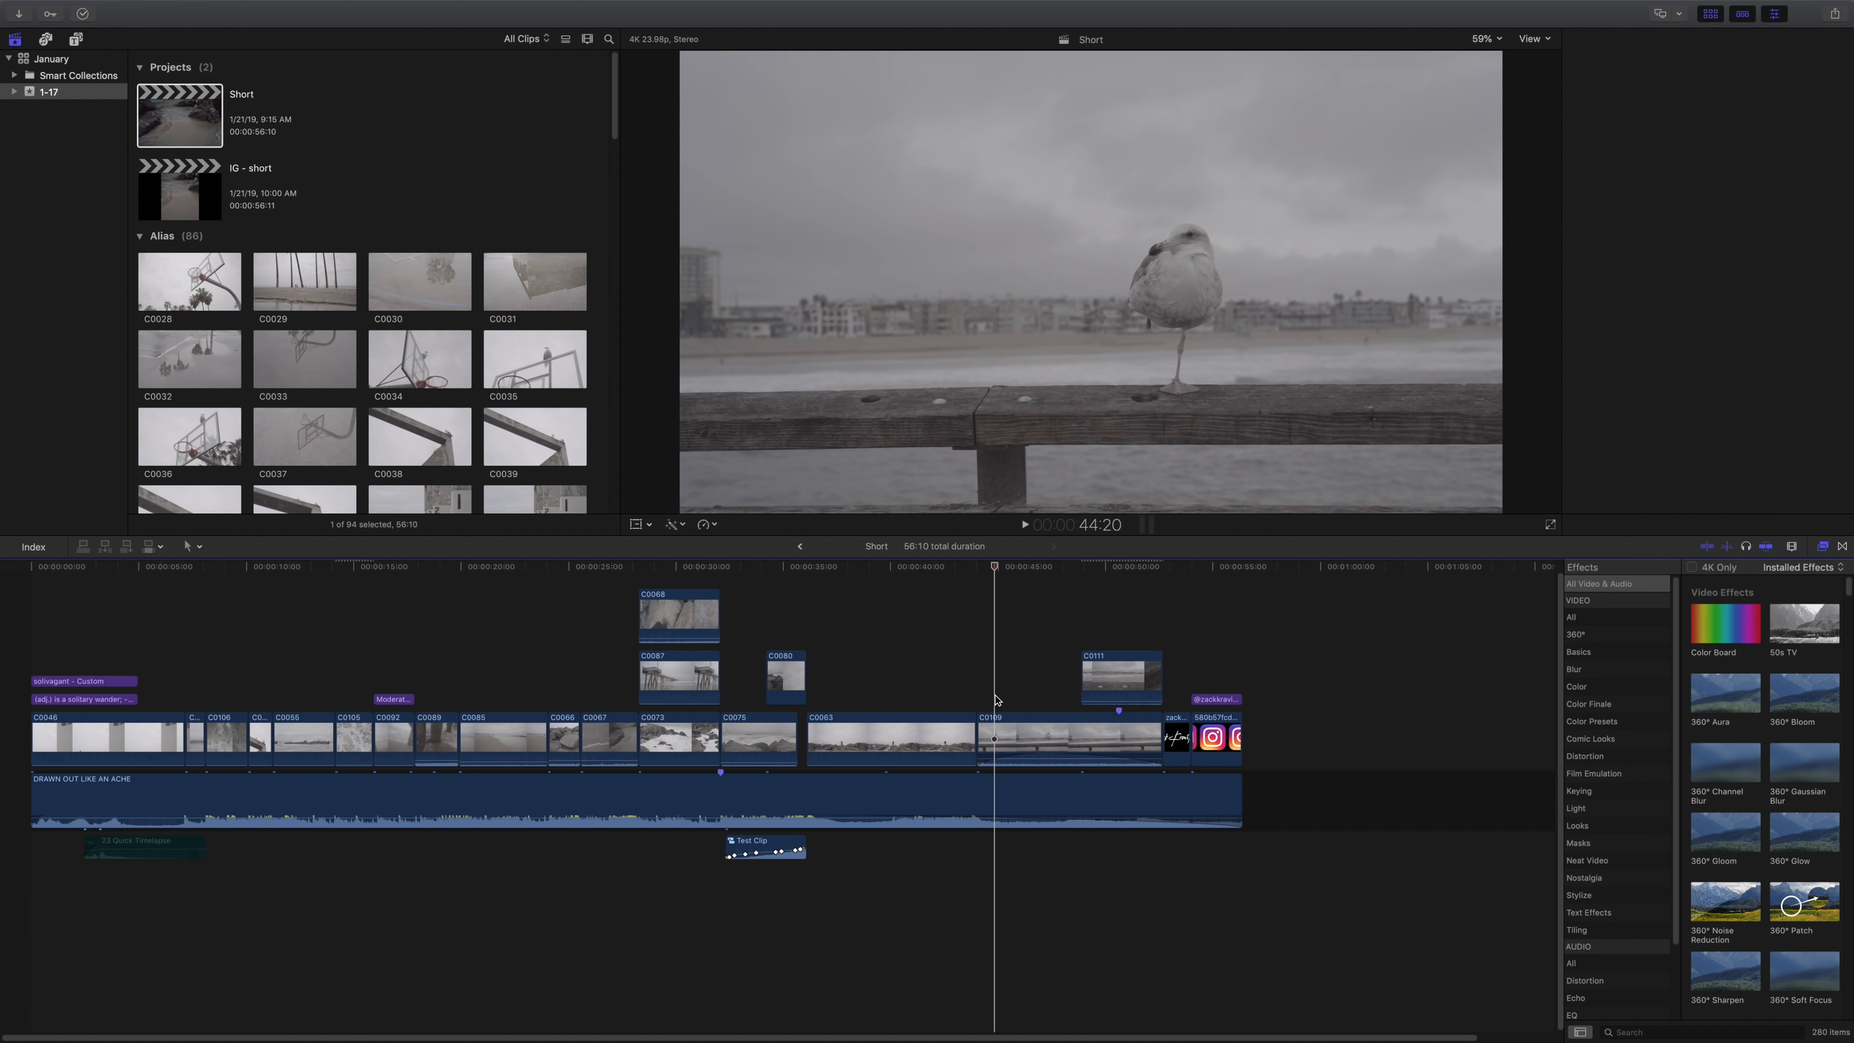
left_click(998, 758)
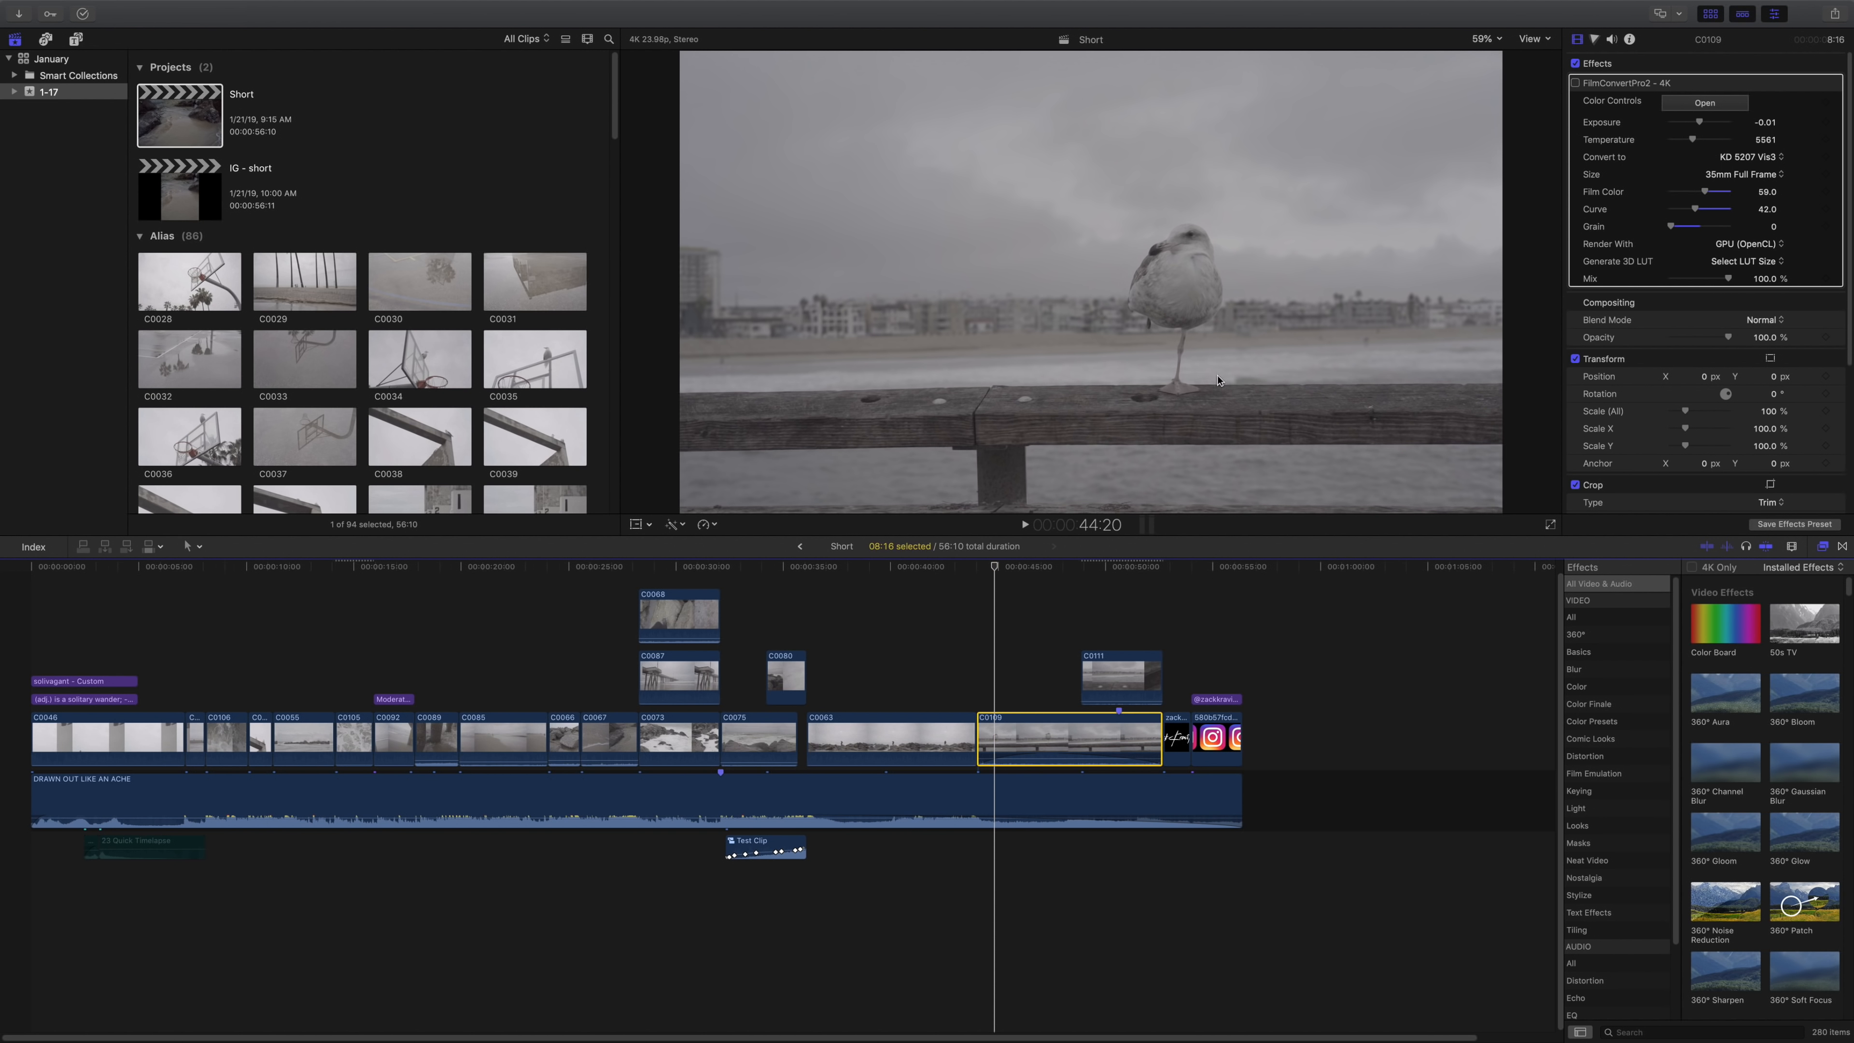
left_click(1702, 1032)
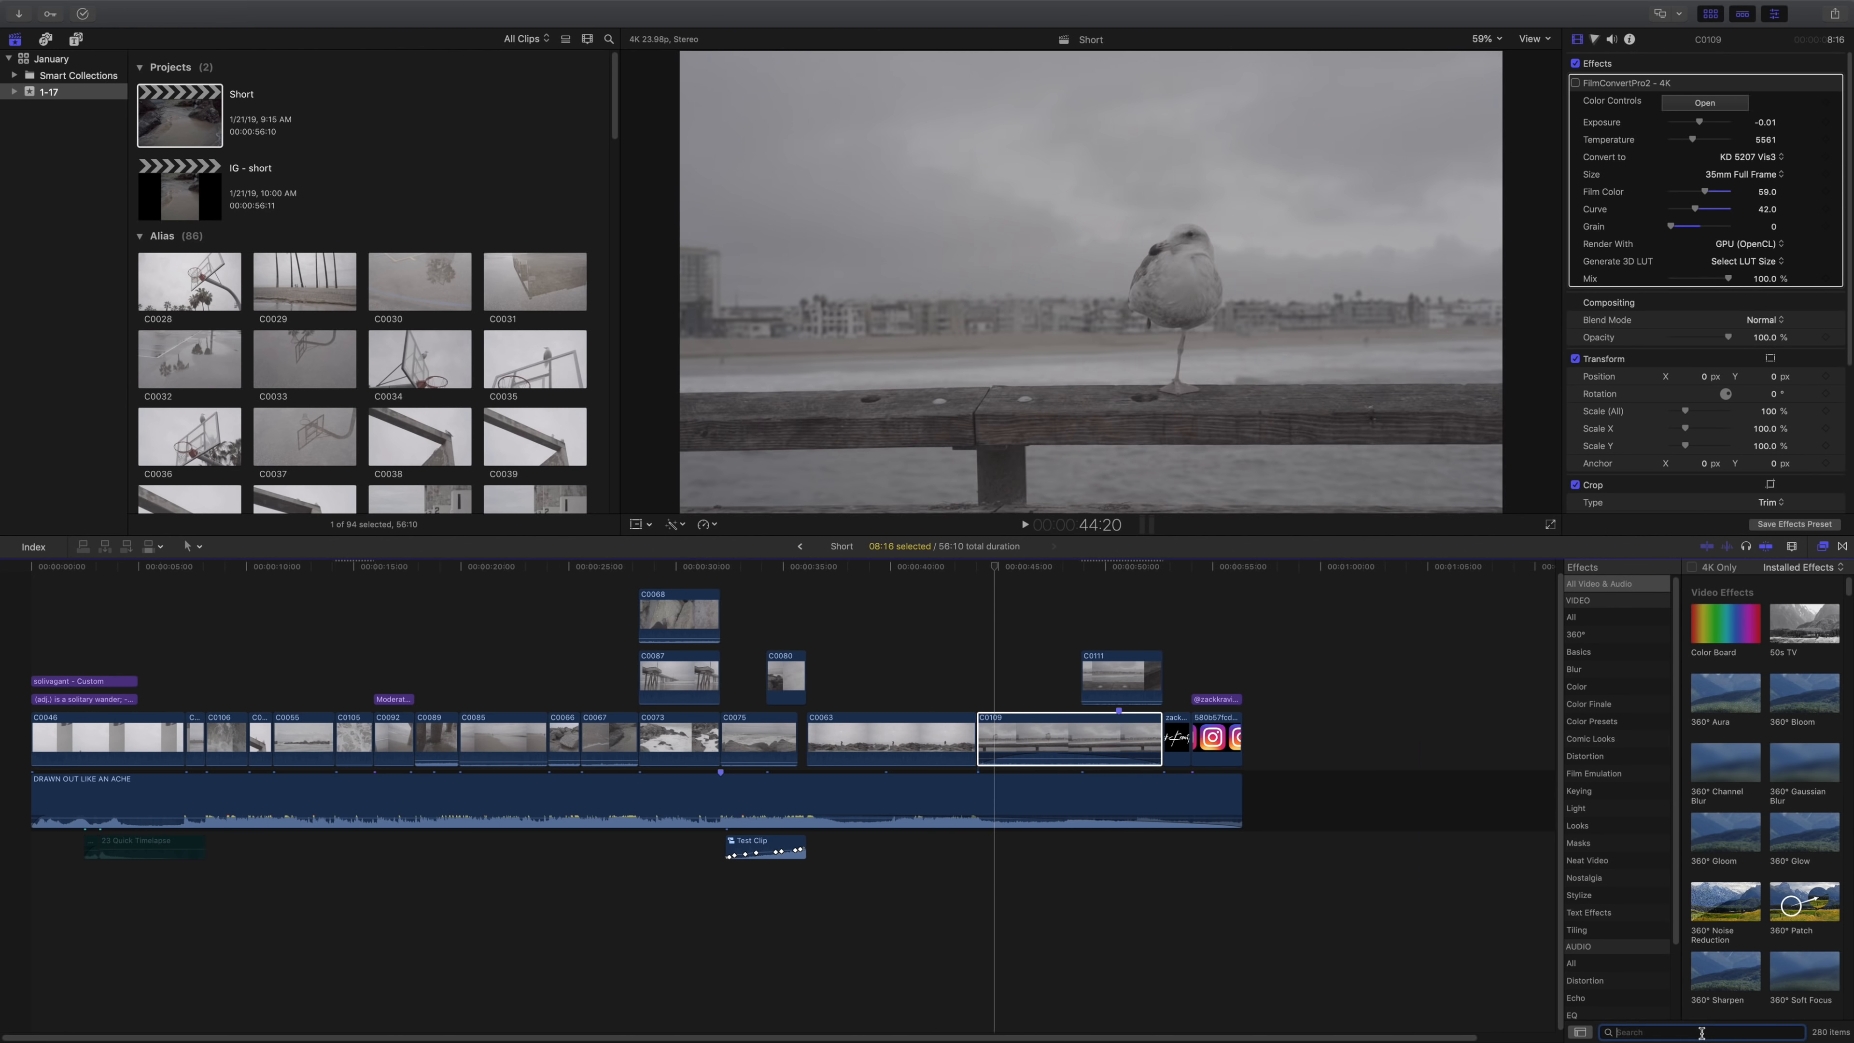
type("film")
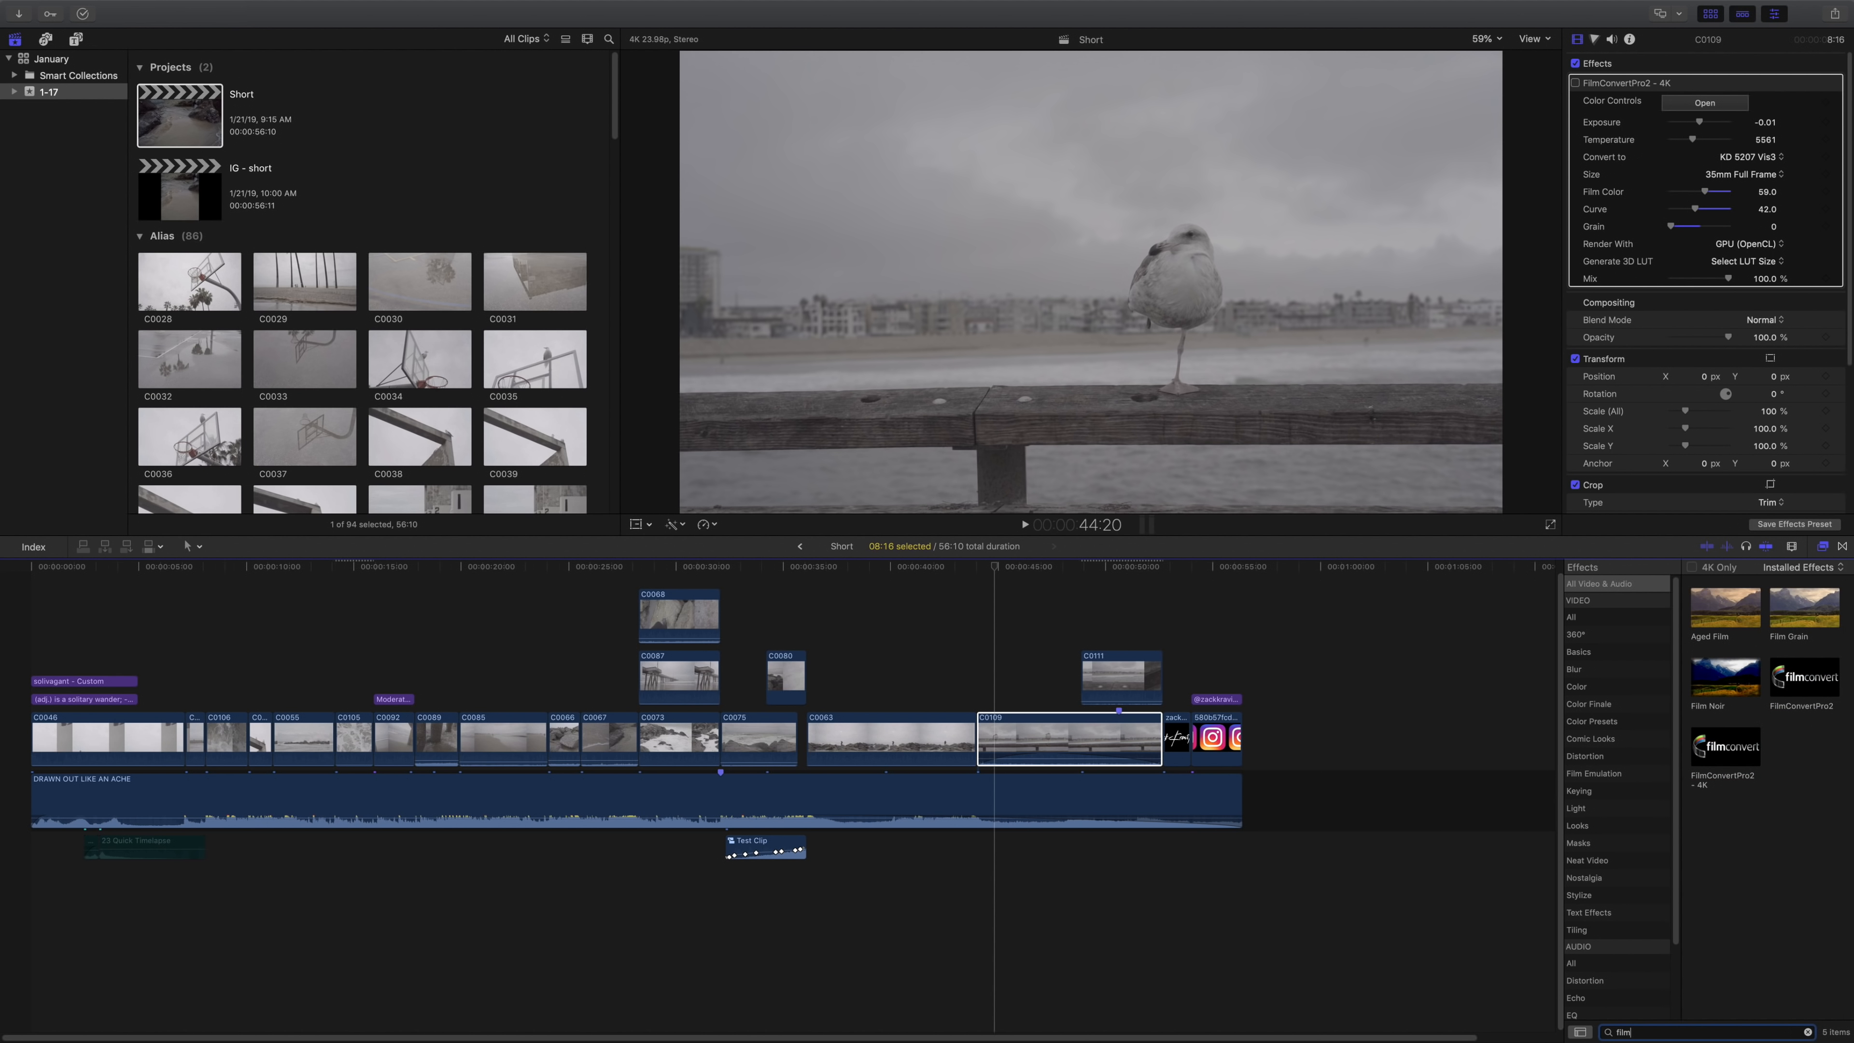
left_click_drag(1748, 750, 1011, 740)
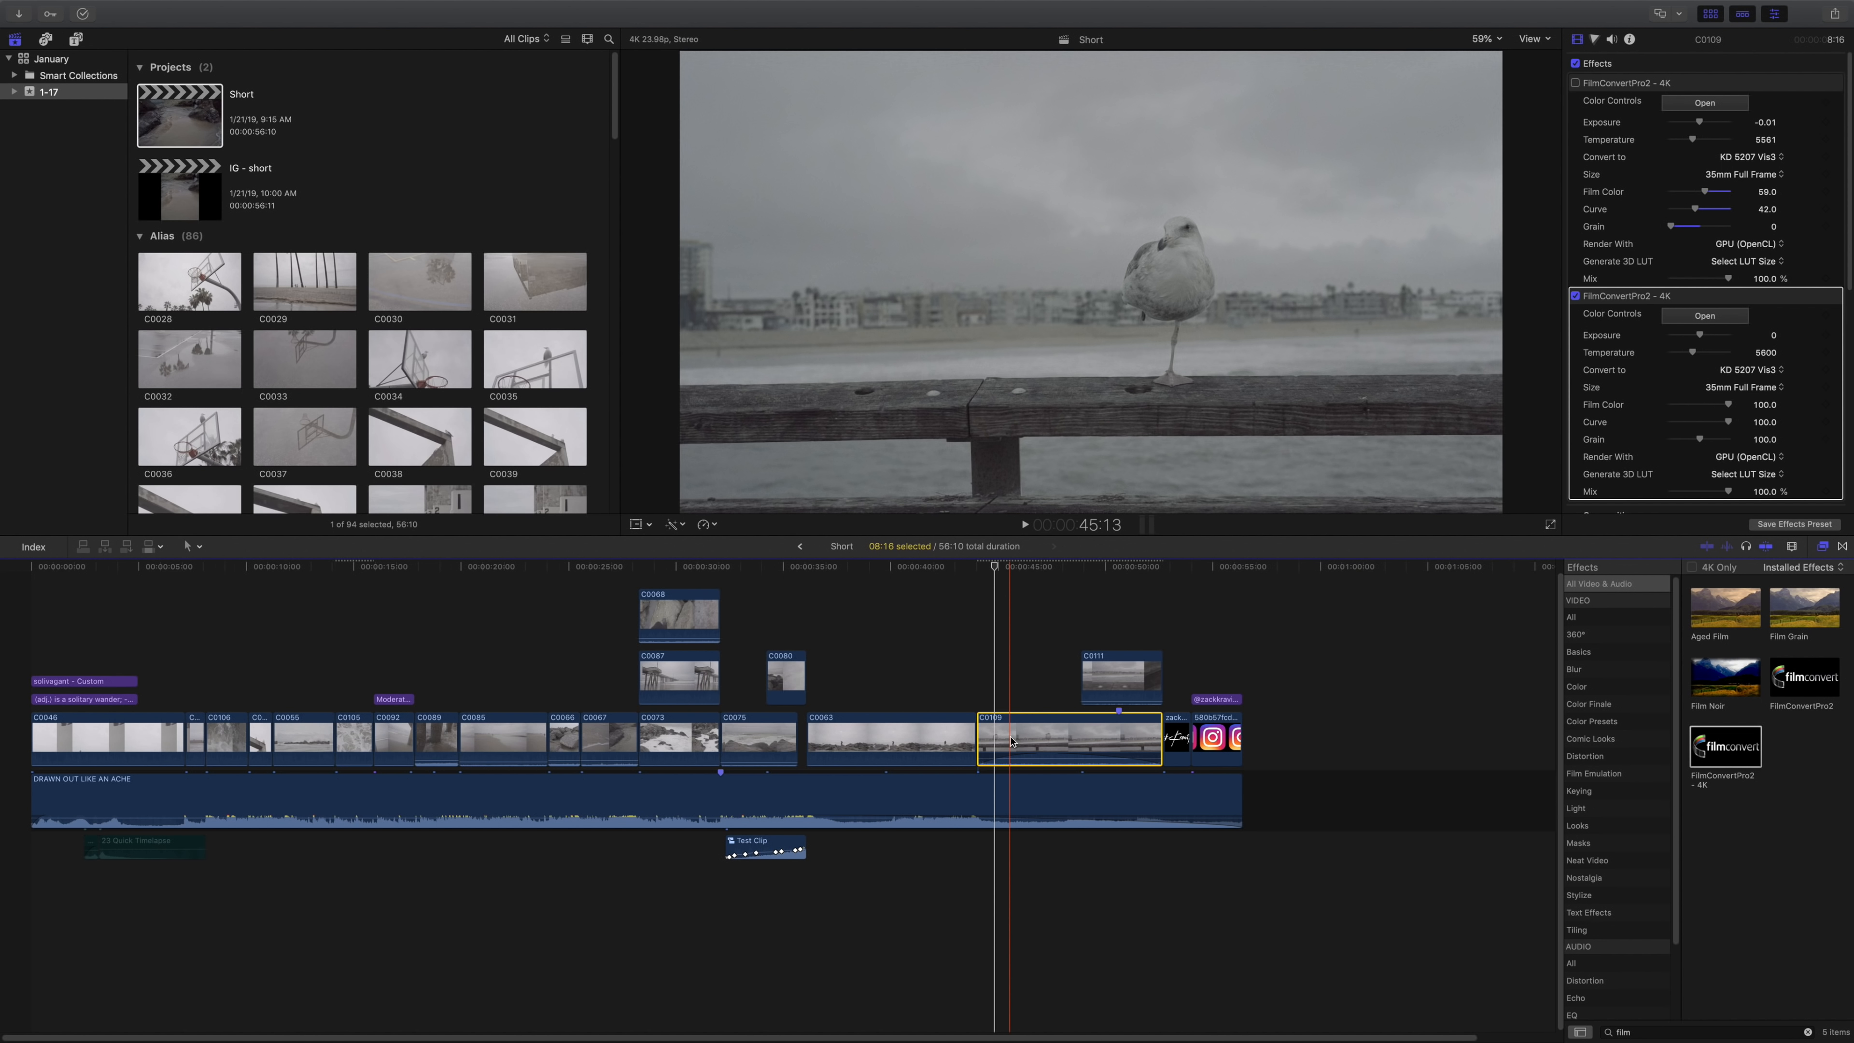
left_click(1733, 755)
left_click(1096, 752)
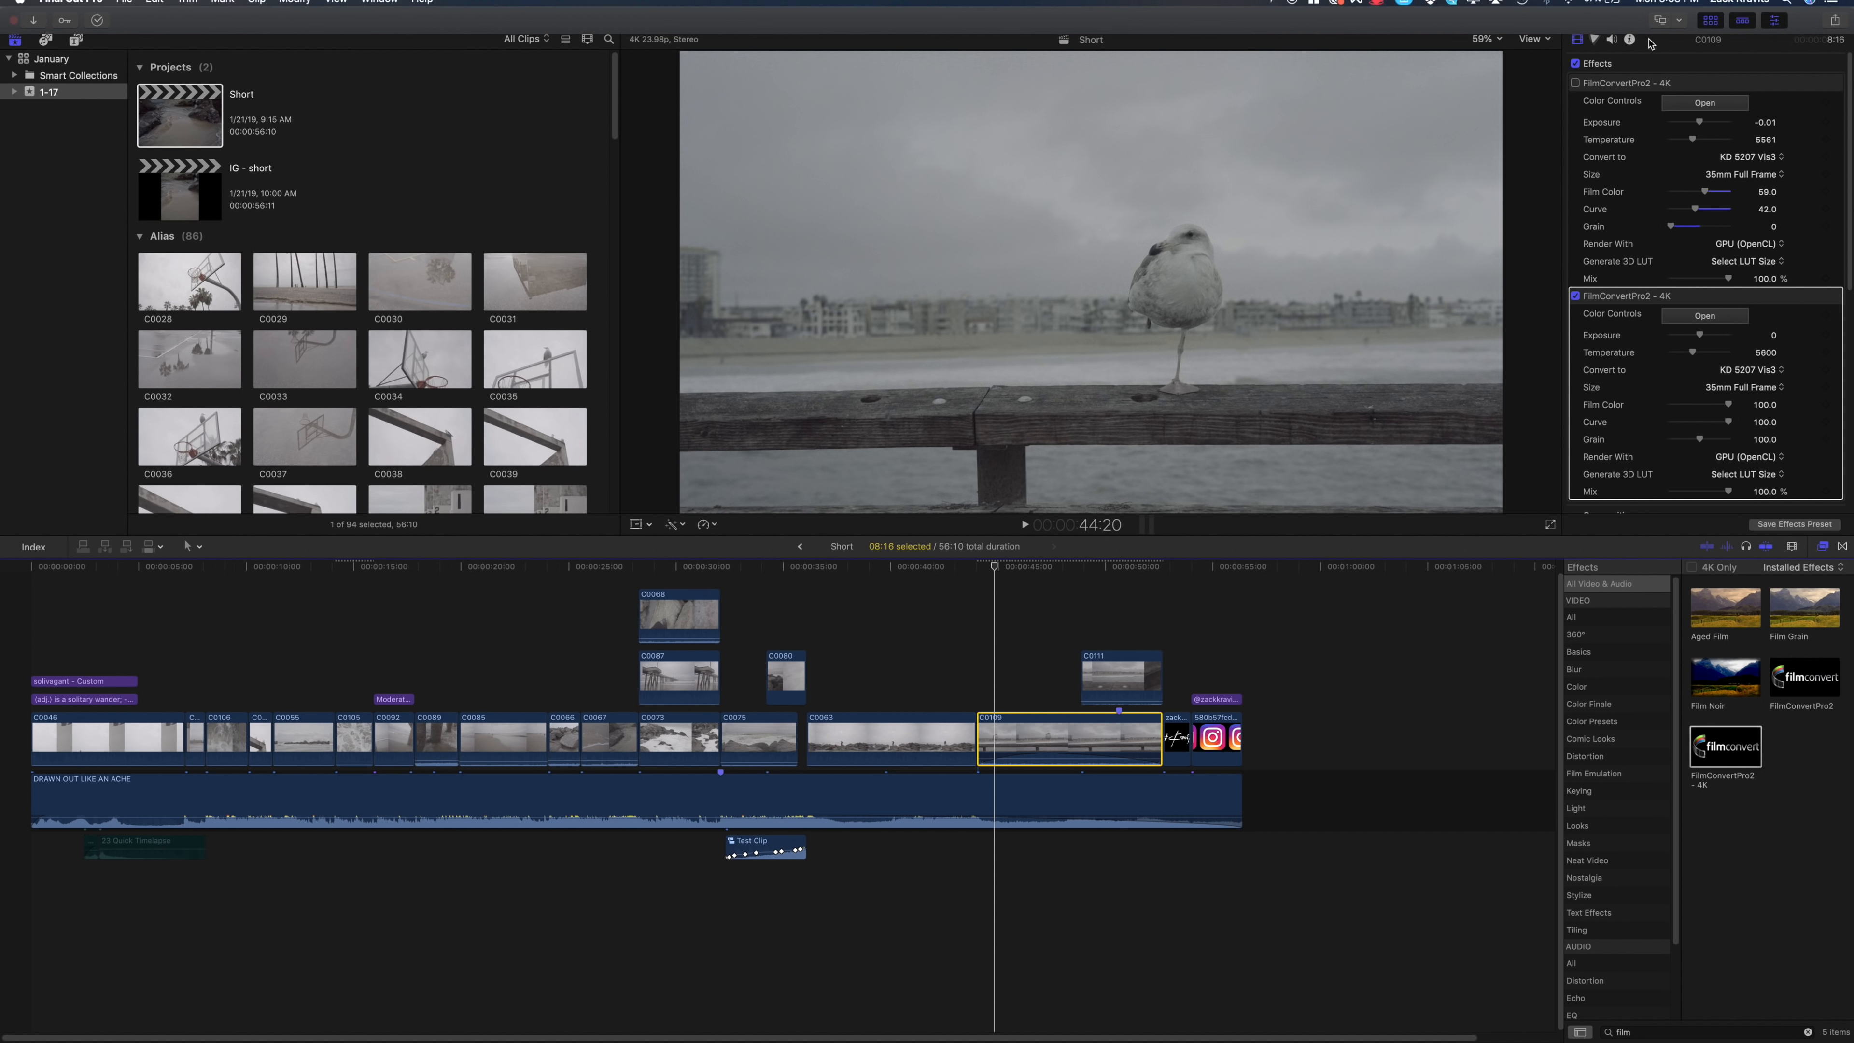
Set the grain of the newly added FilmConvertPro2 - 4K effect to 0.
scroll(1702, 381, "down", 5)
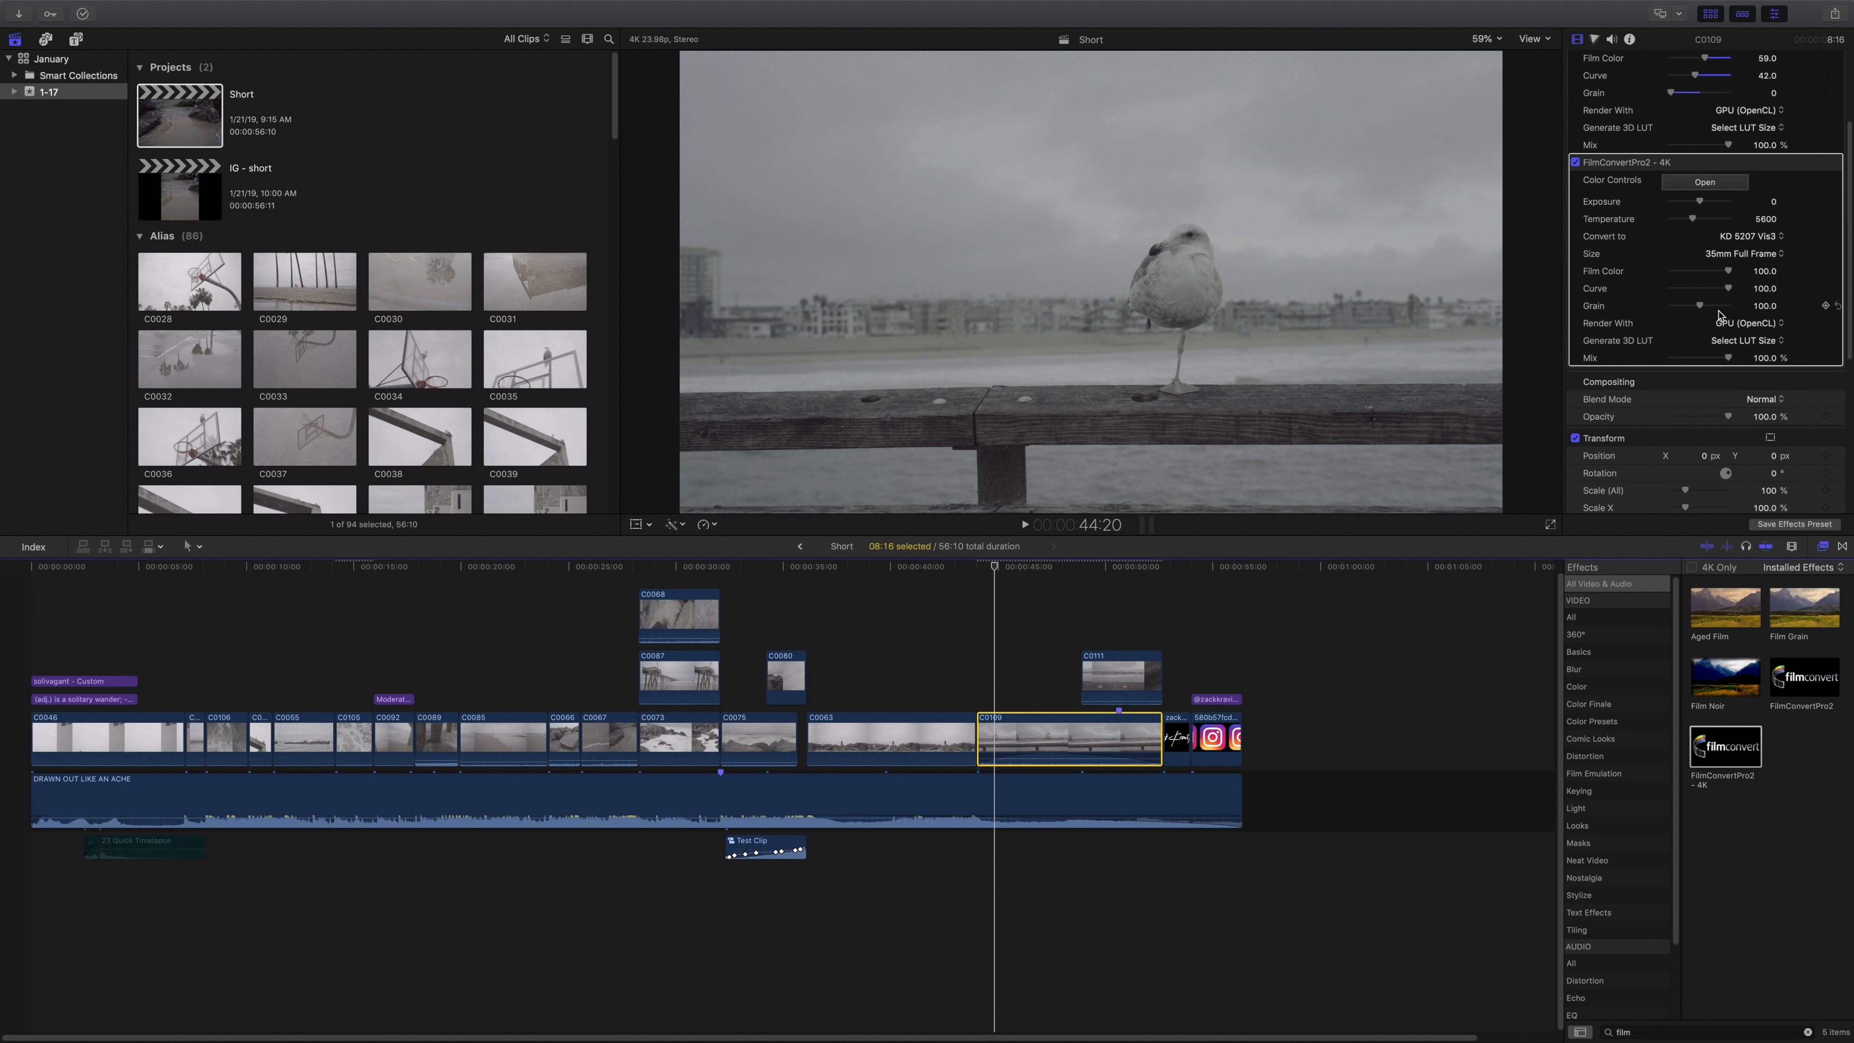
left_click(1700, 306)
left_click_drag(1701, 306, 1671, 306)
Set the new FilmConvert effect's source camera to Sony, A7 mk3, with the S-Log2 S-Gamut profile.
left_click(1684, 189)
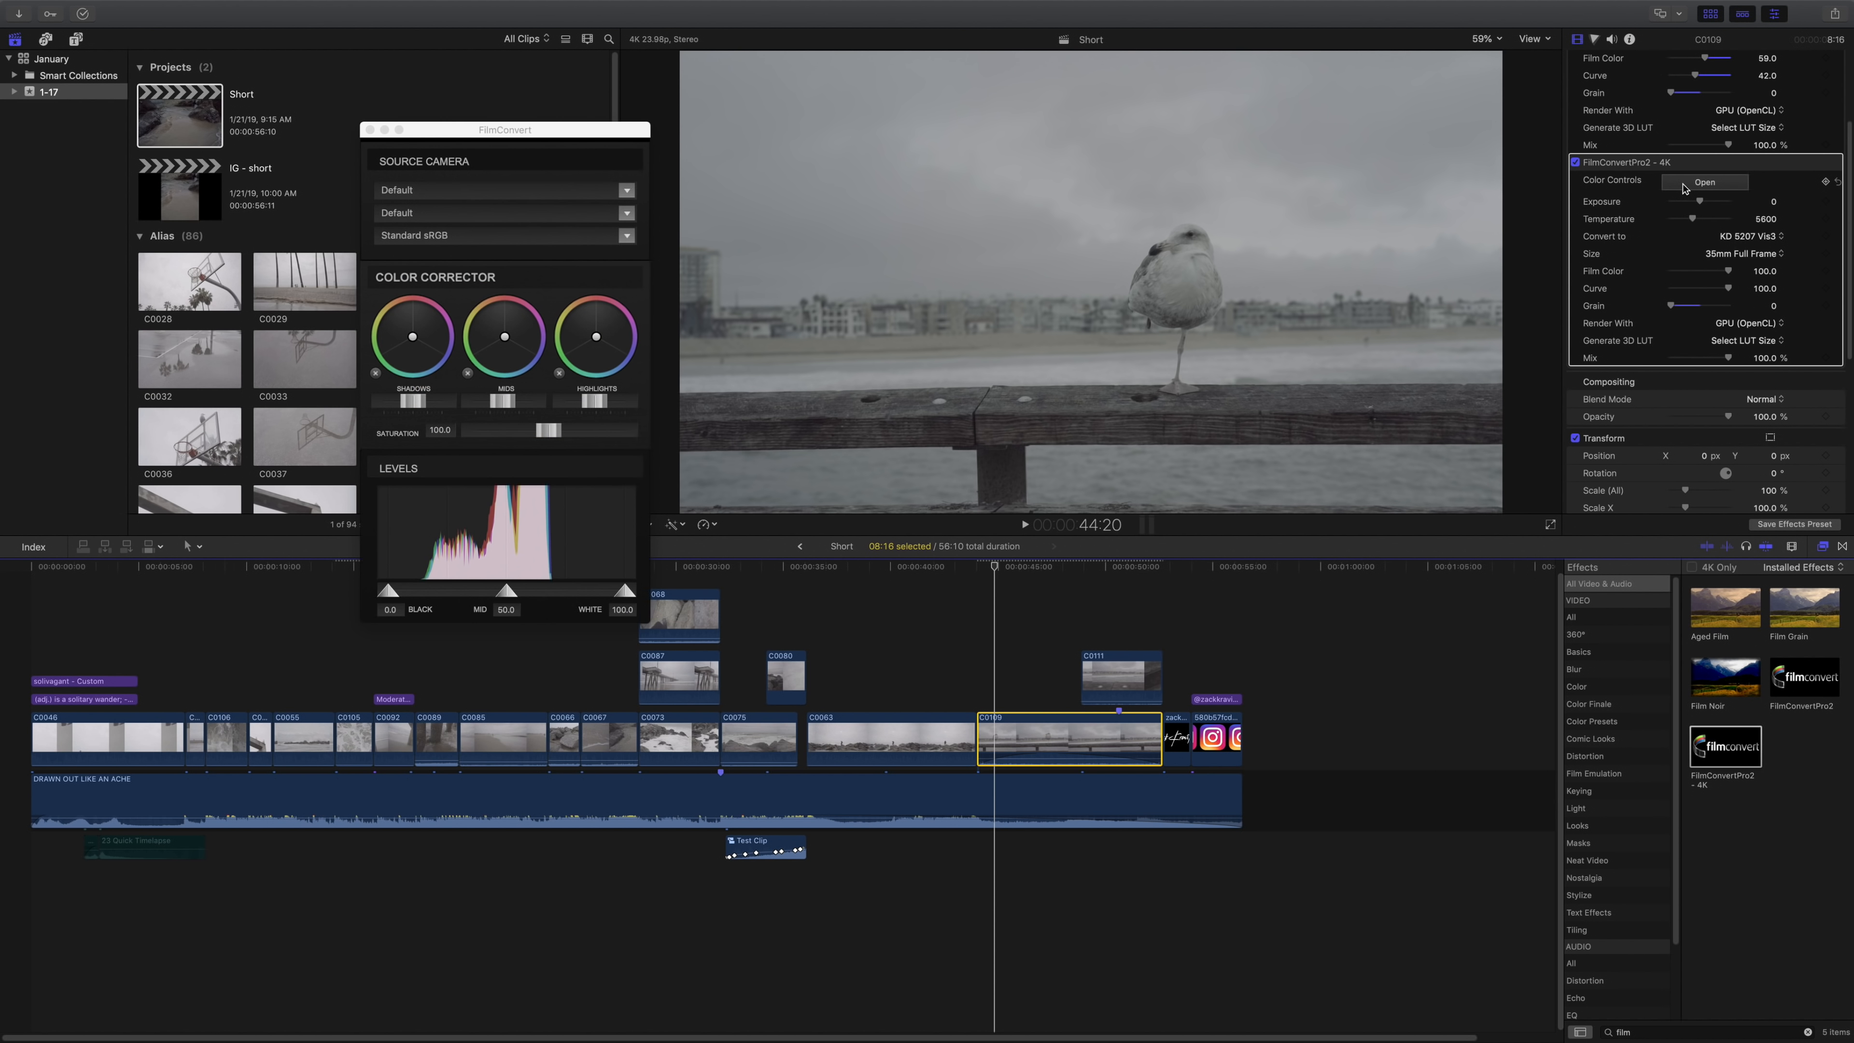
left_click_drag(548, 145, 542, 148)
left_click(547, 190)
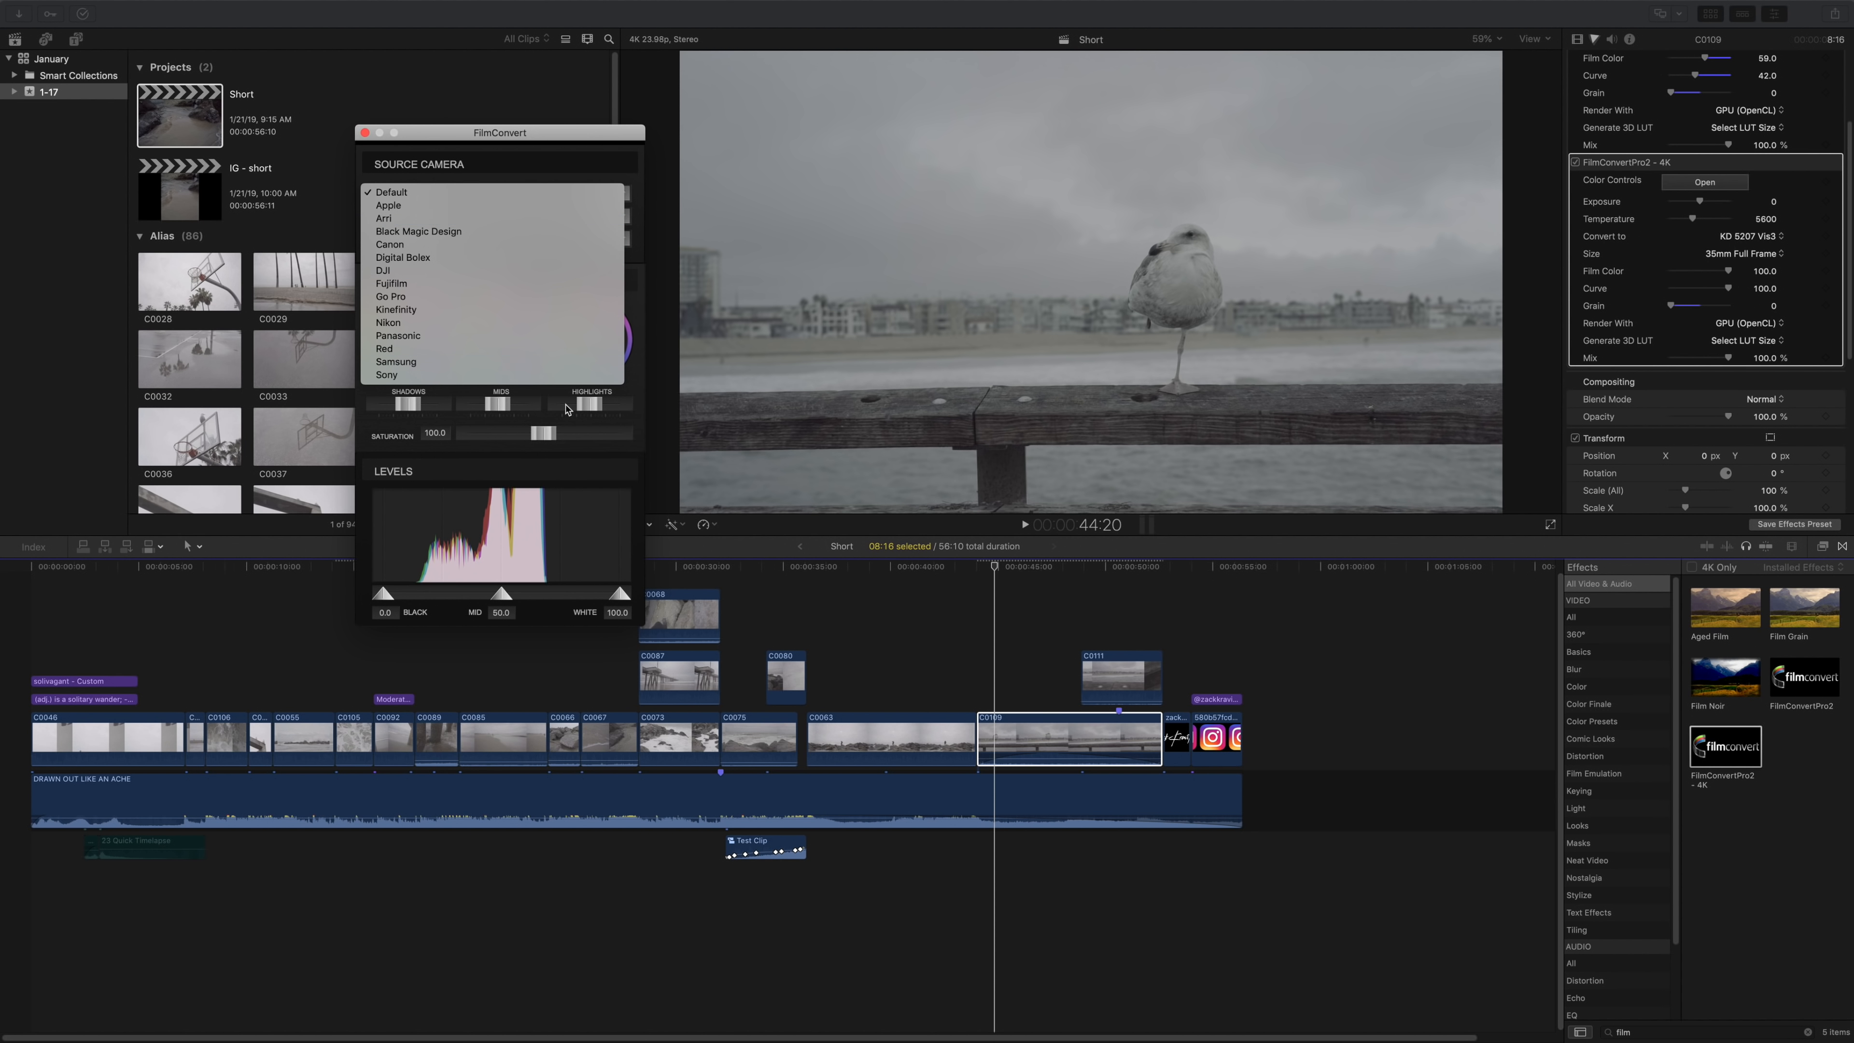
left_click(534, 142)
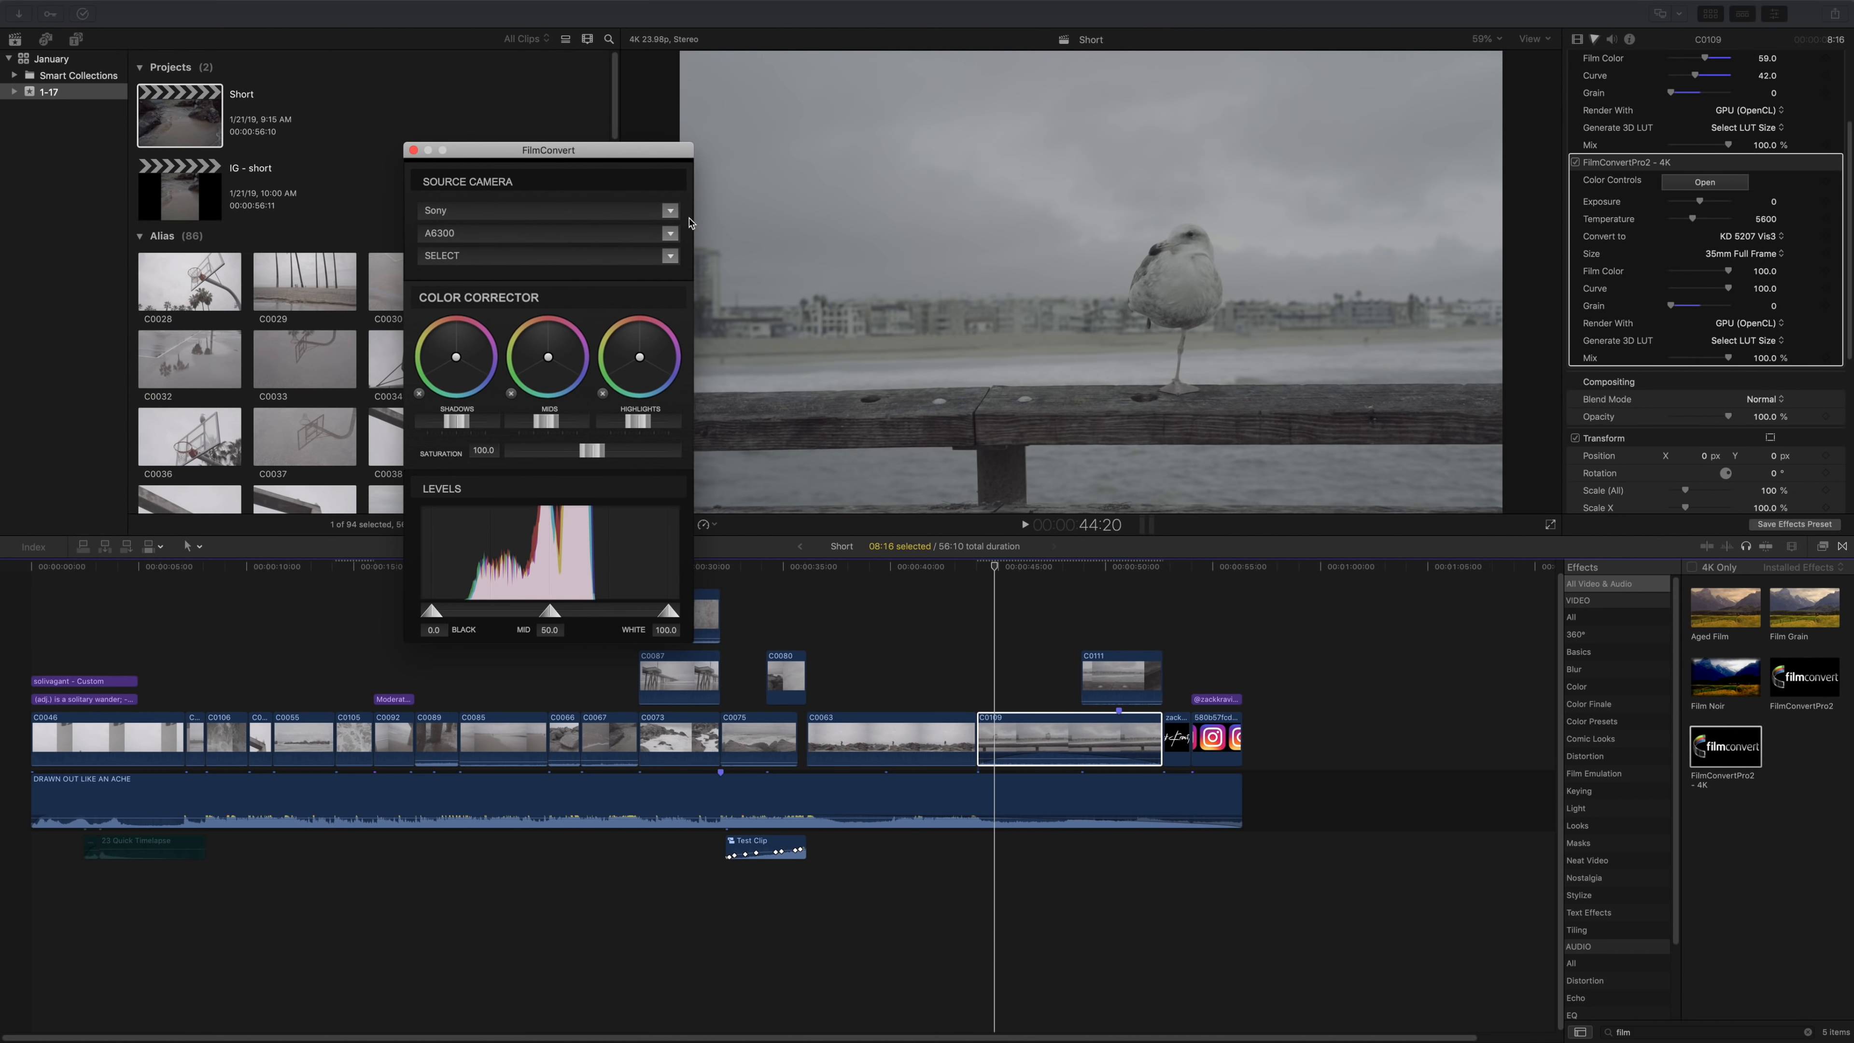
left_click(672, 235)
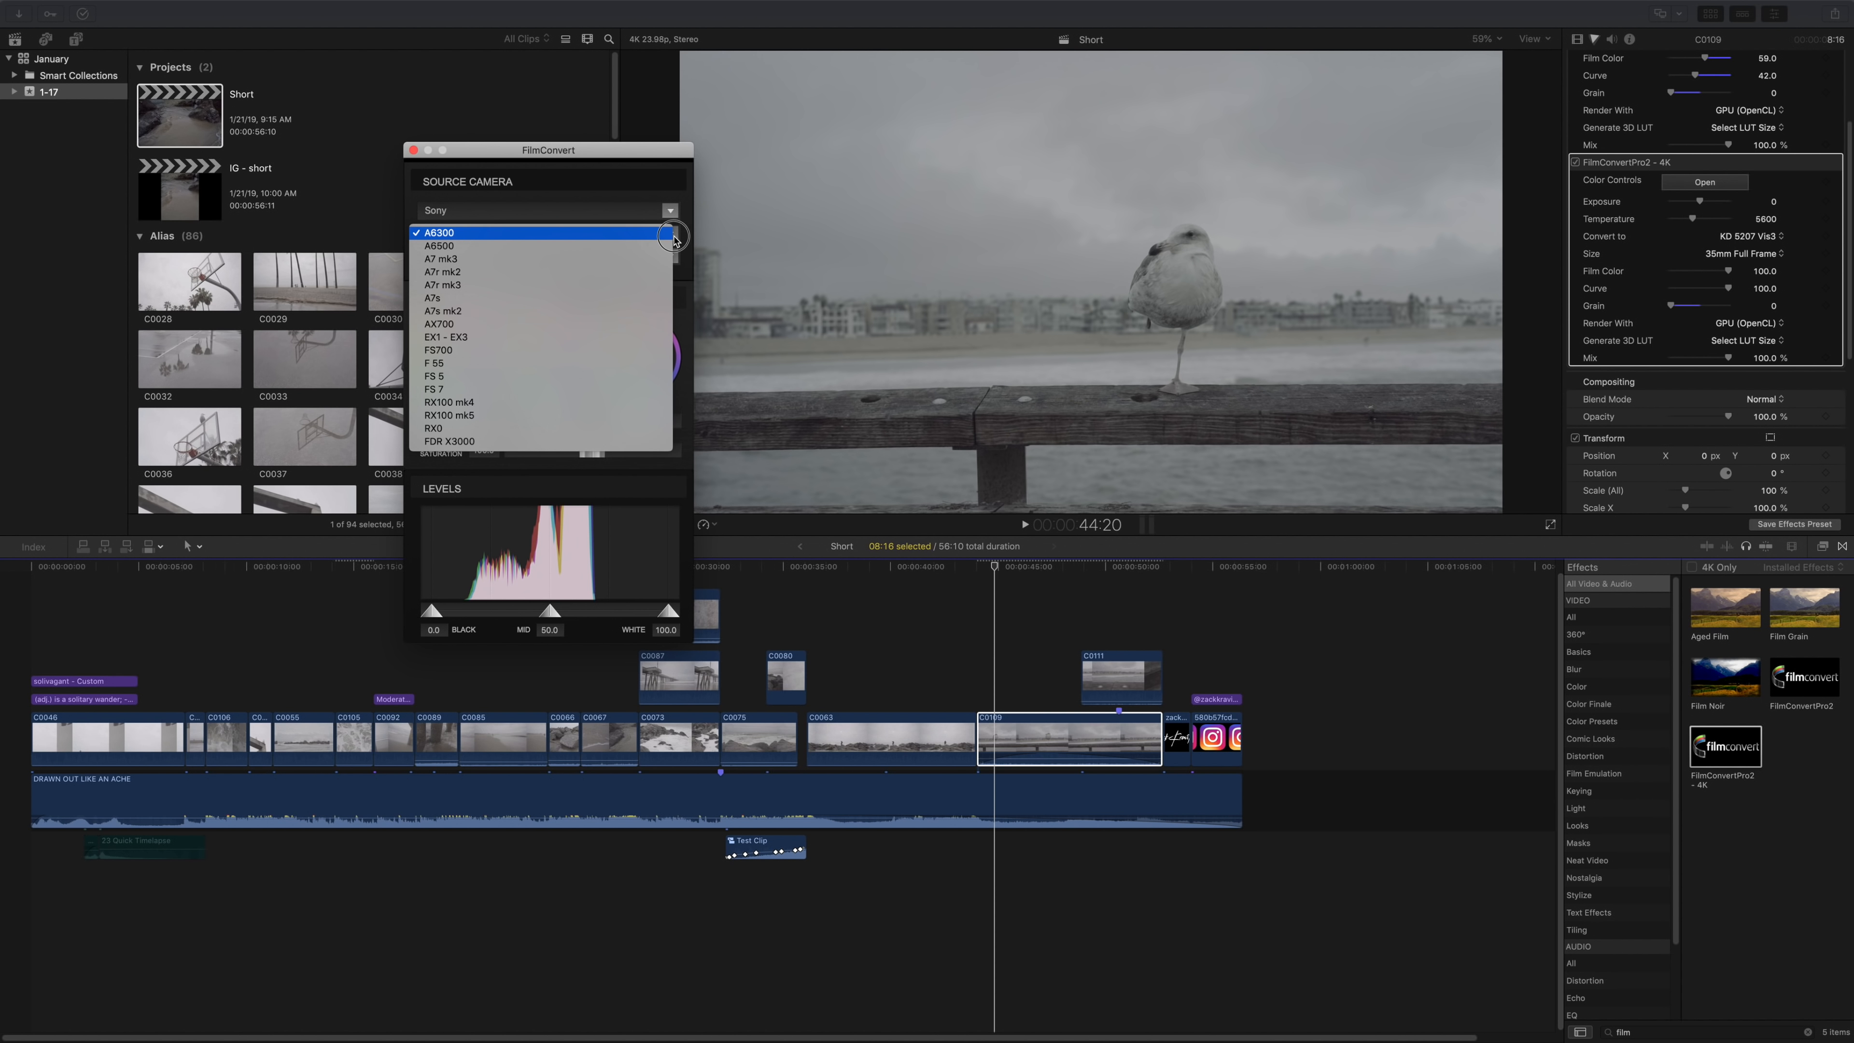
left_click(619, 261)
left_click(669, 256)
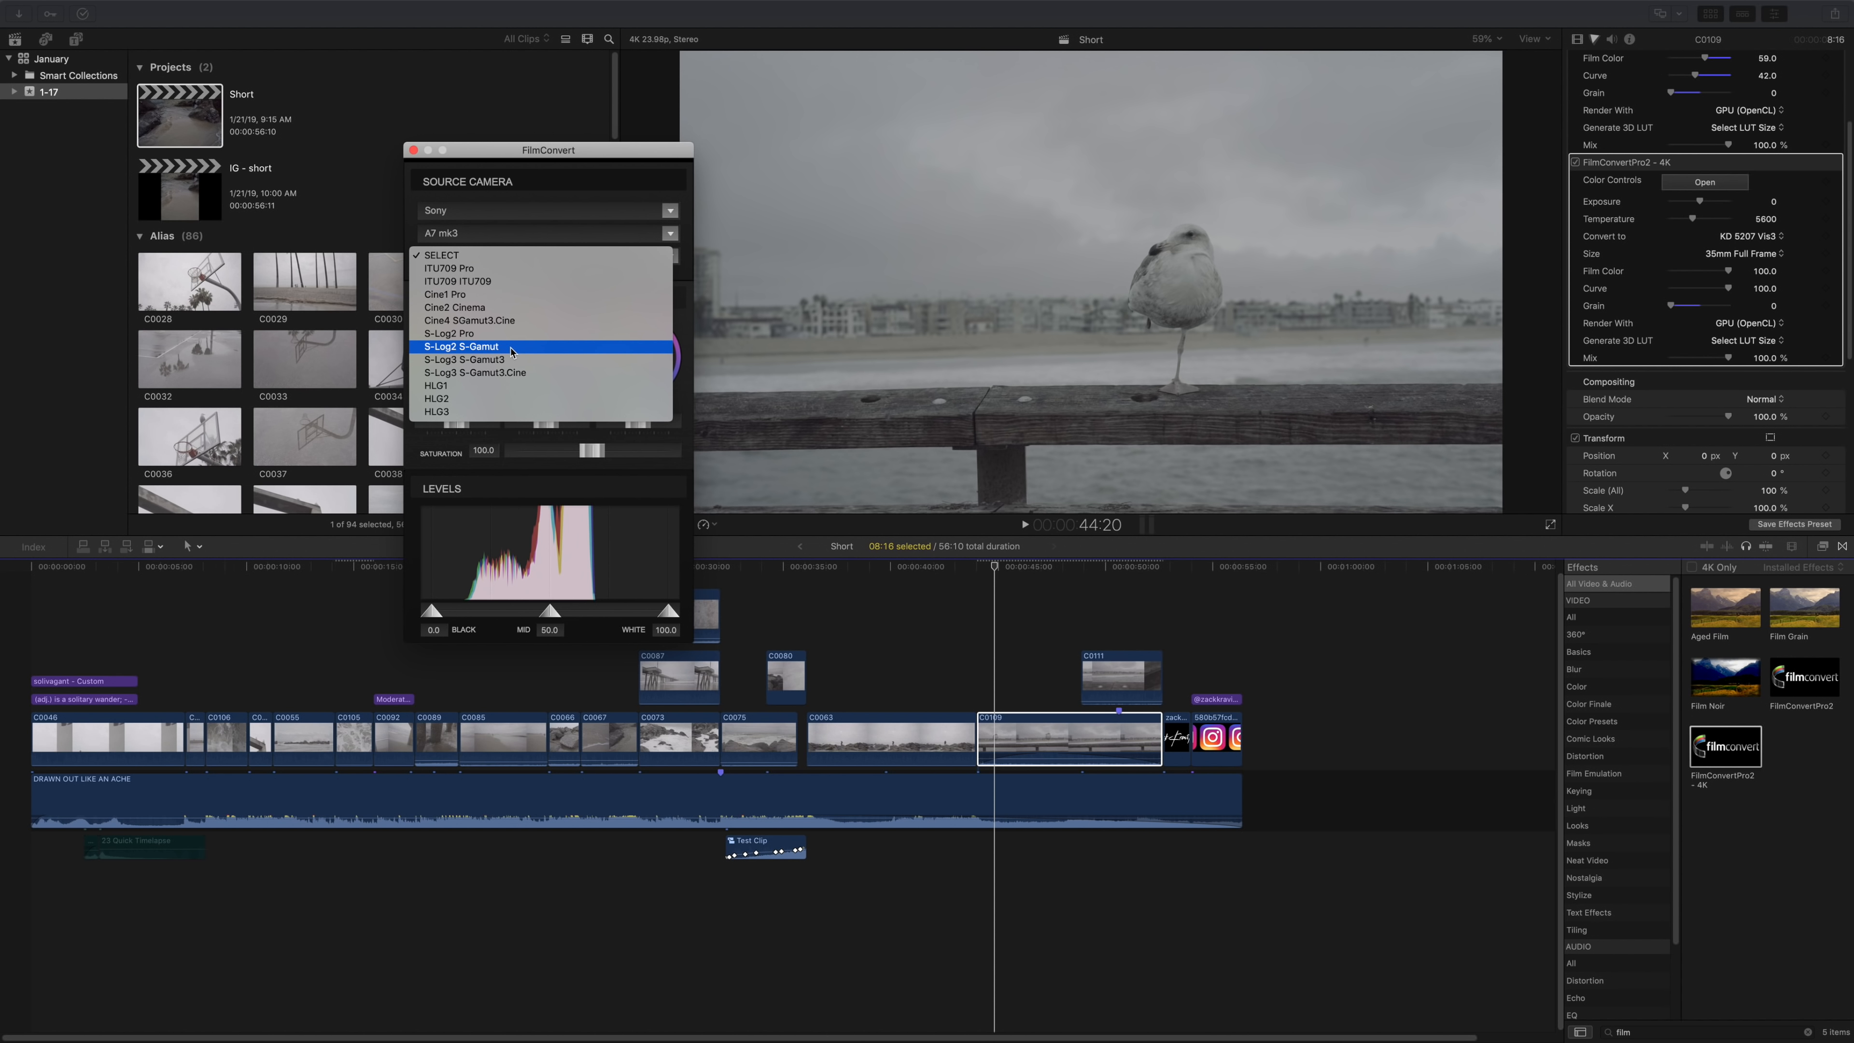
left_click(474, 349)
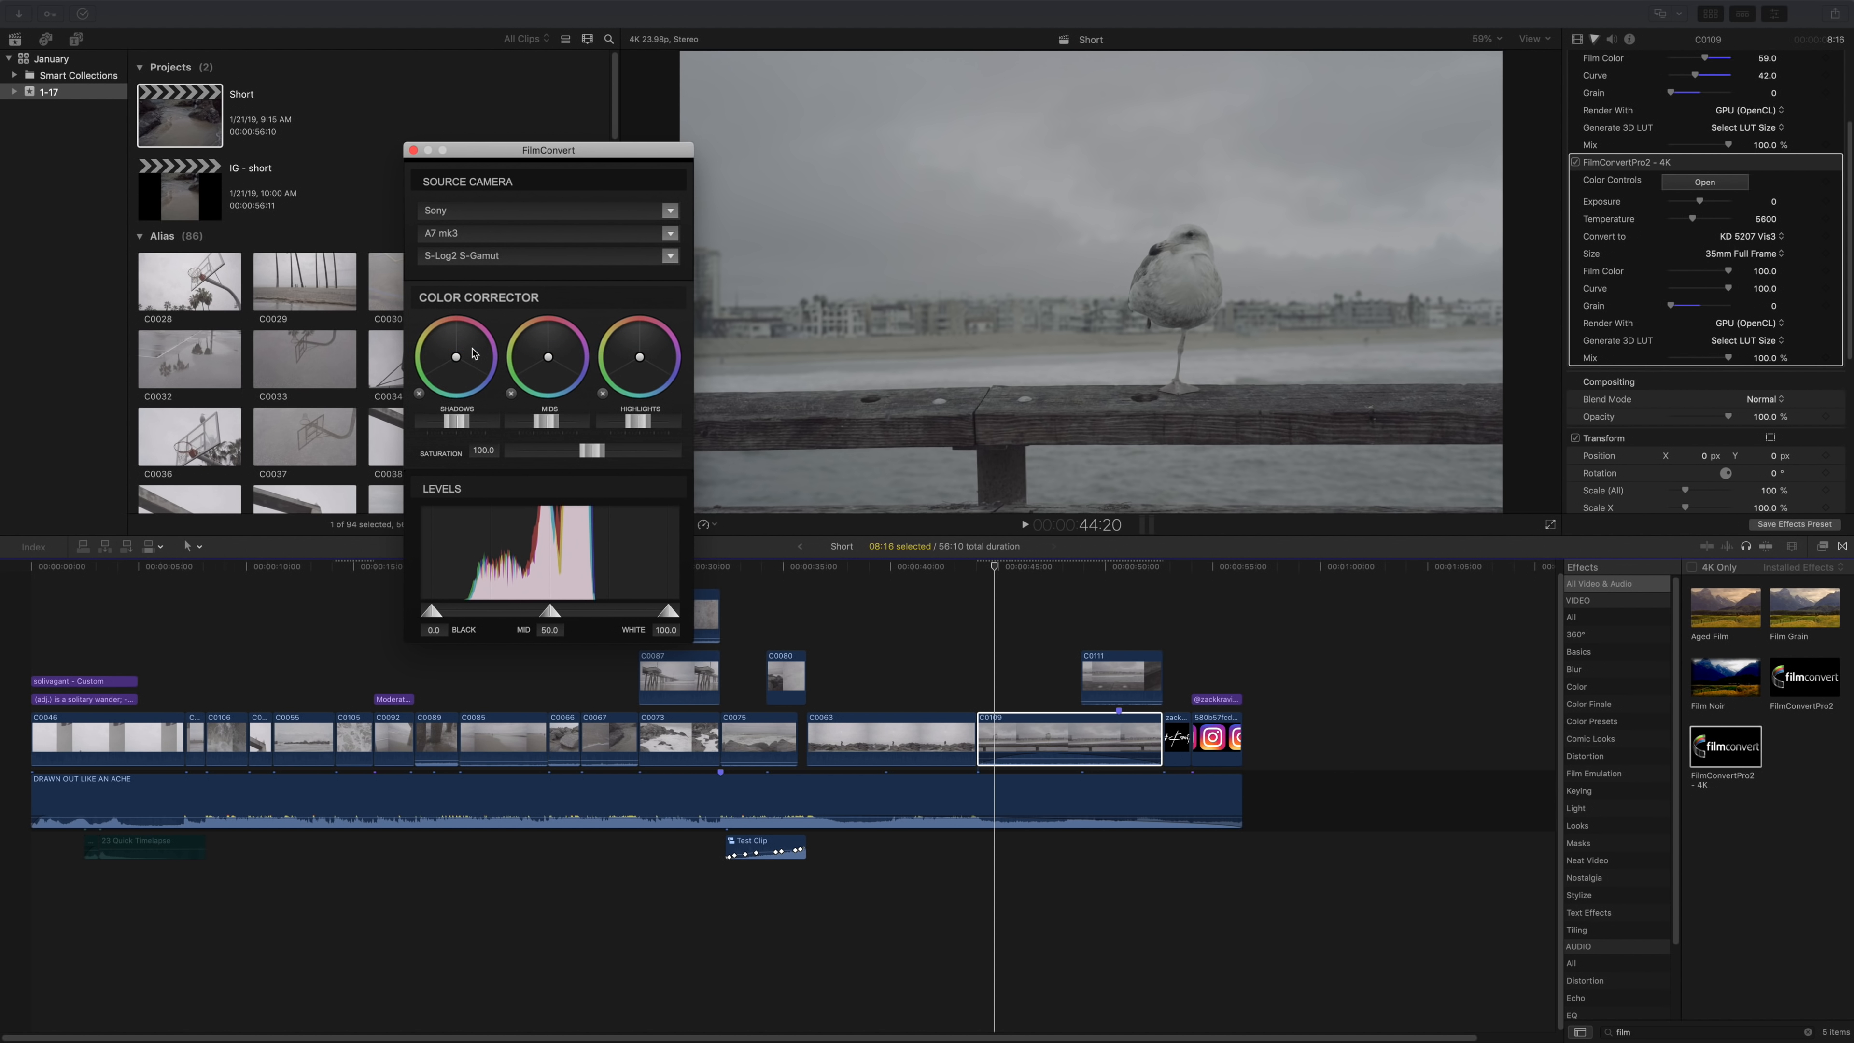
left_click_drag(479, 155, 359, 97)
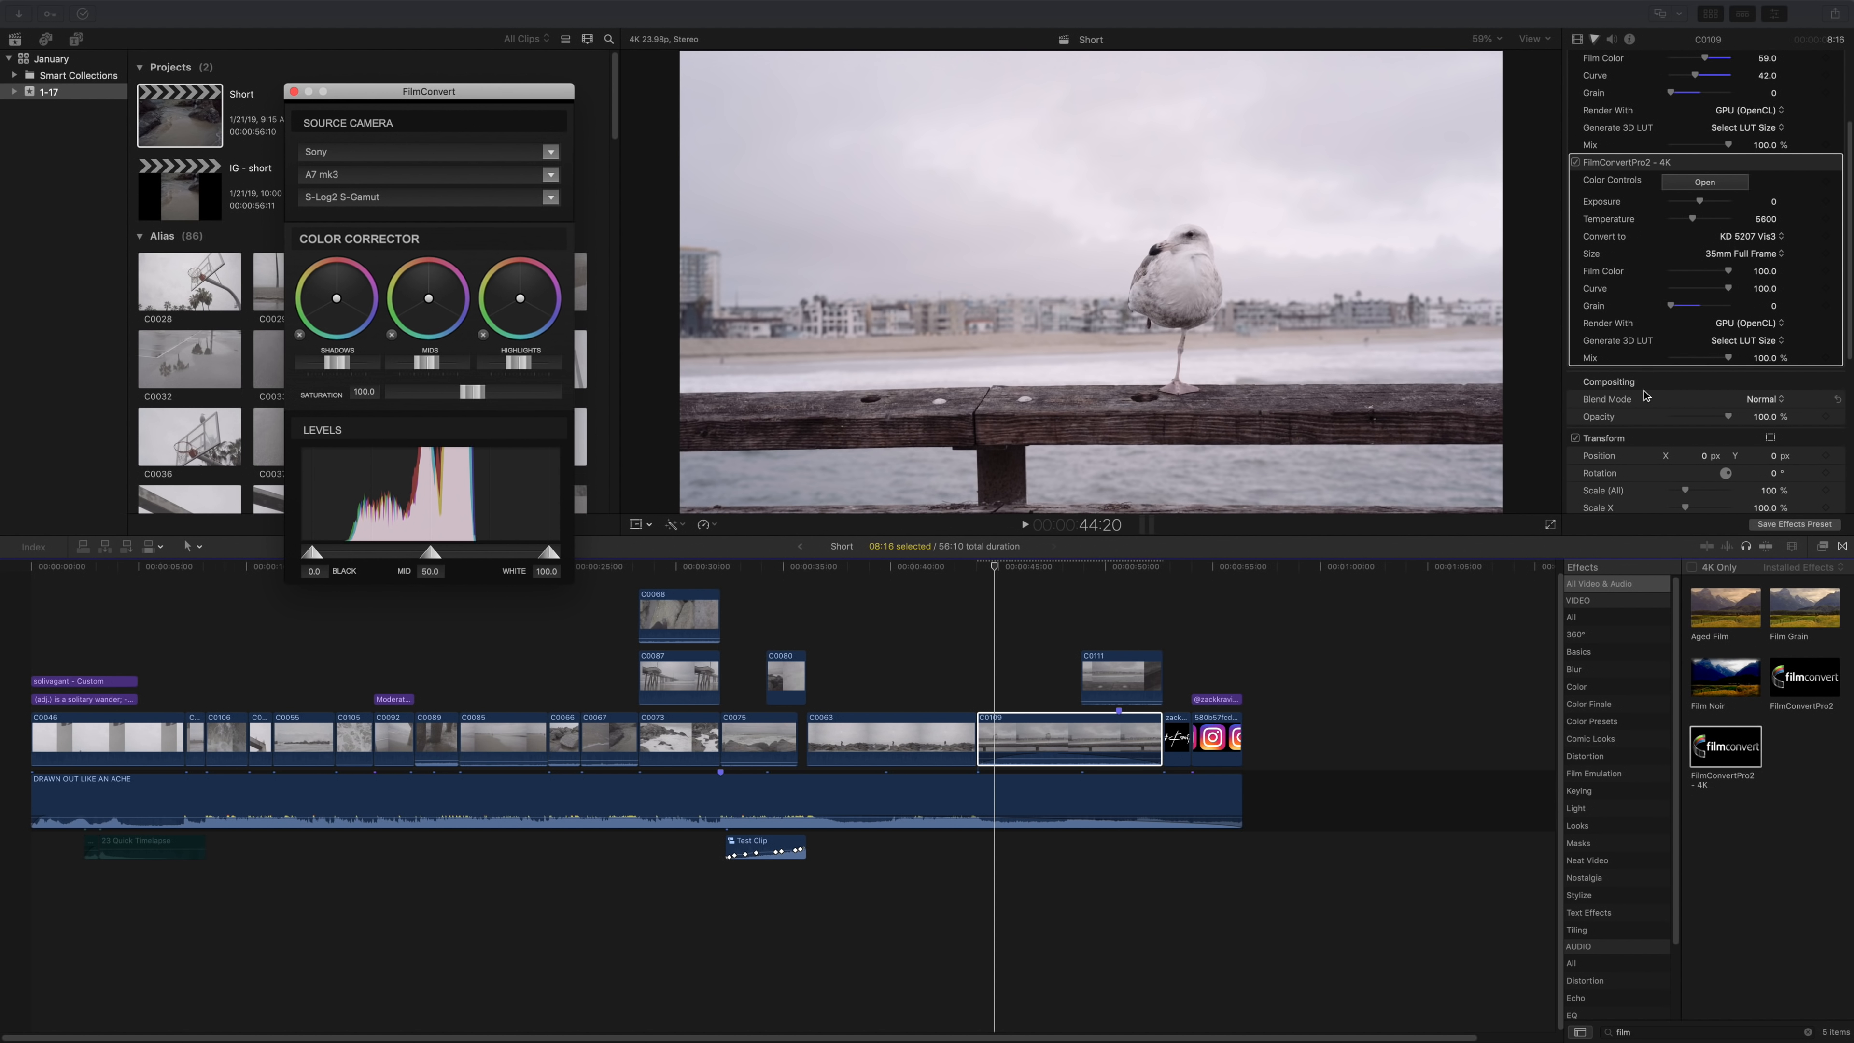
Lower both the curve and the film color of the new FilmConvert effect to 0.
left_click(1241, 393)
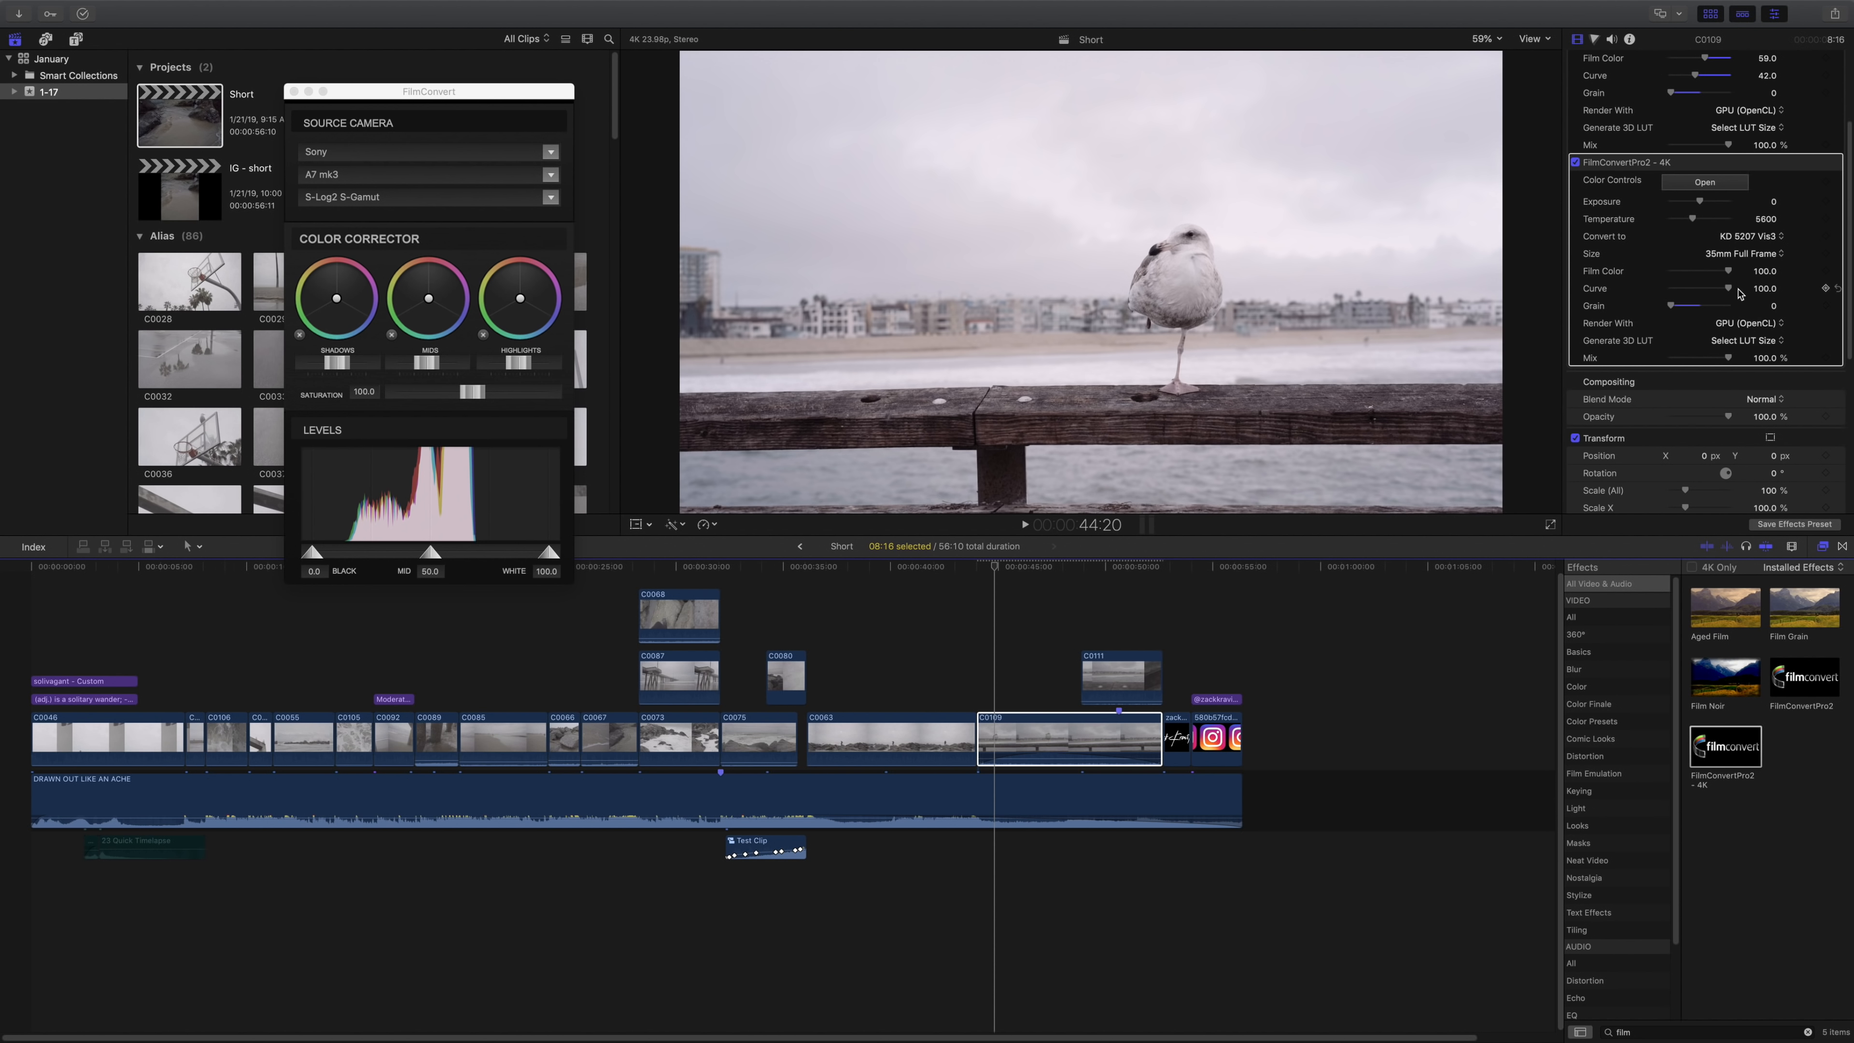
left_click_drag(1728, 291, 1634, 301)
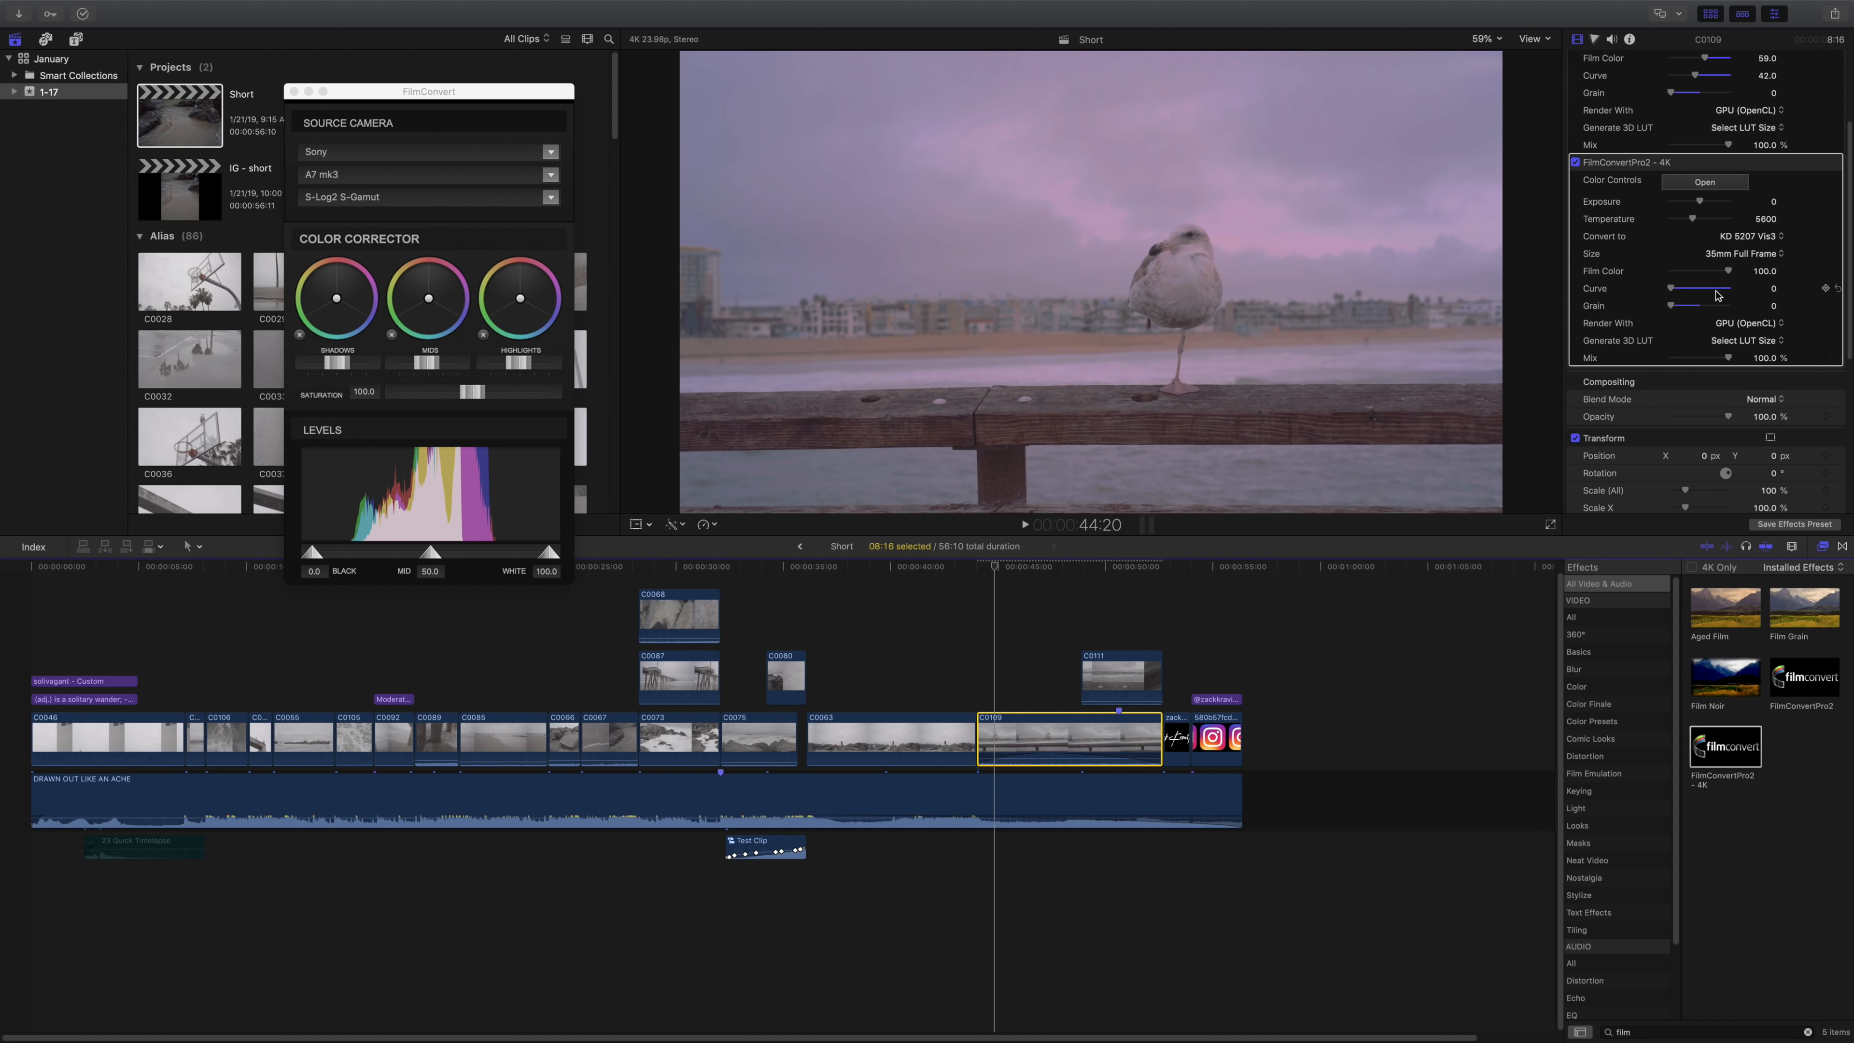
left_click_drag(1728, 272, 1670, 274)
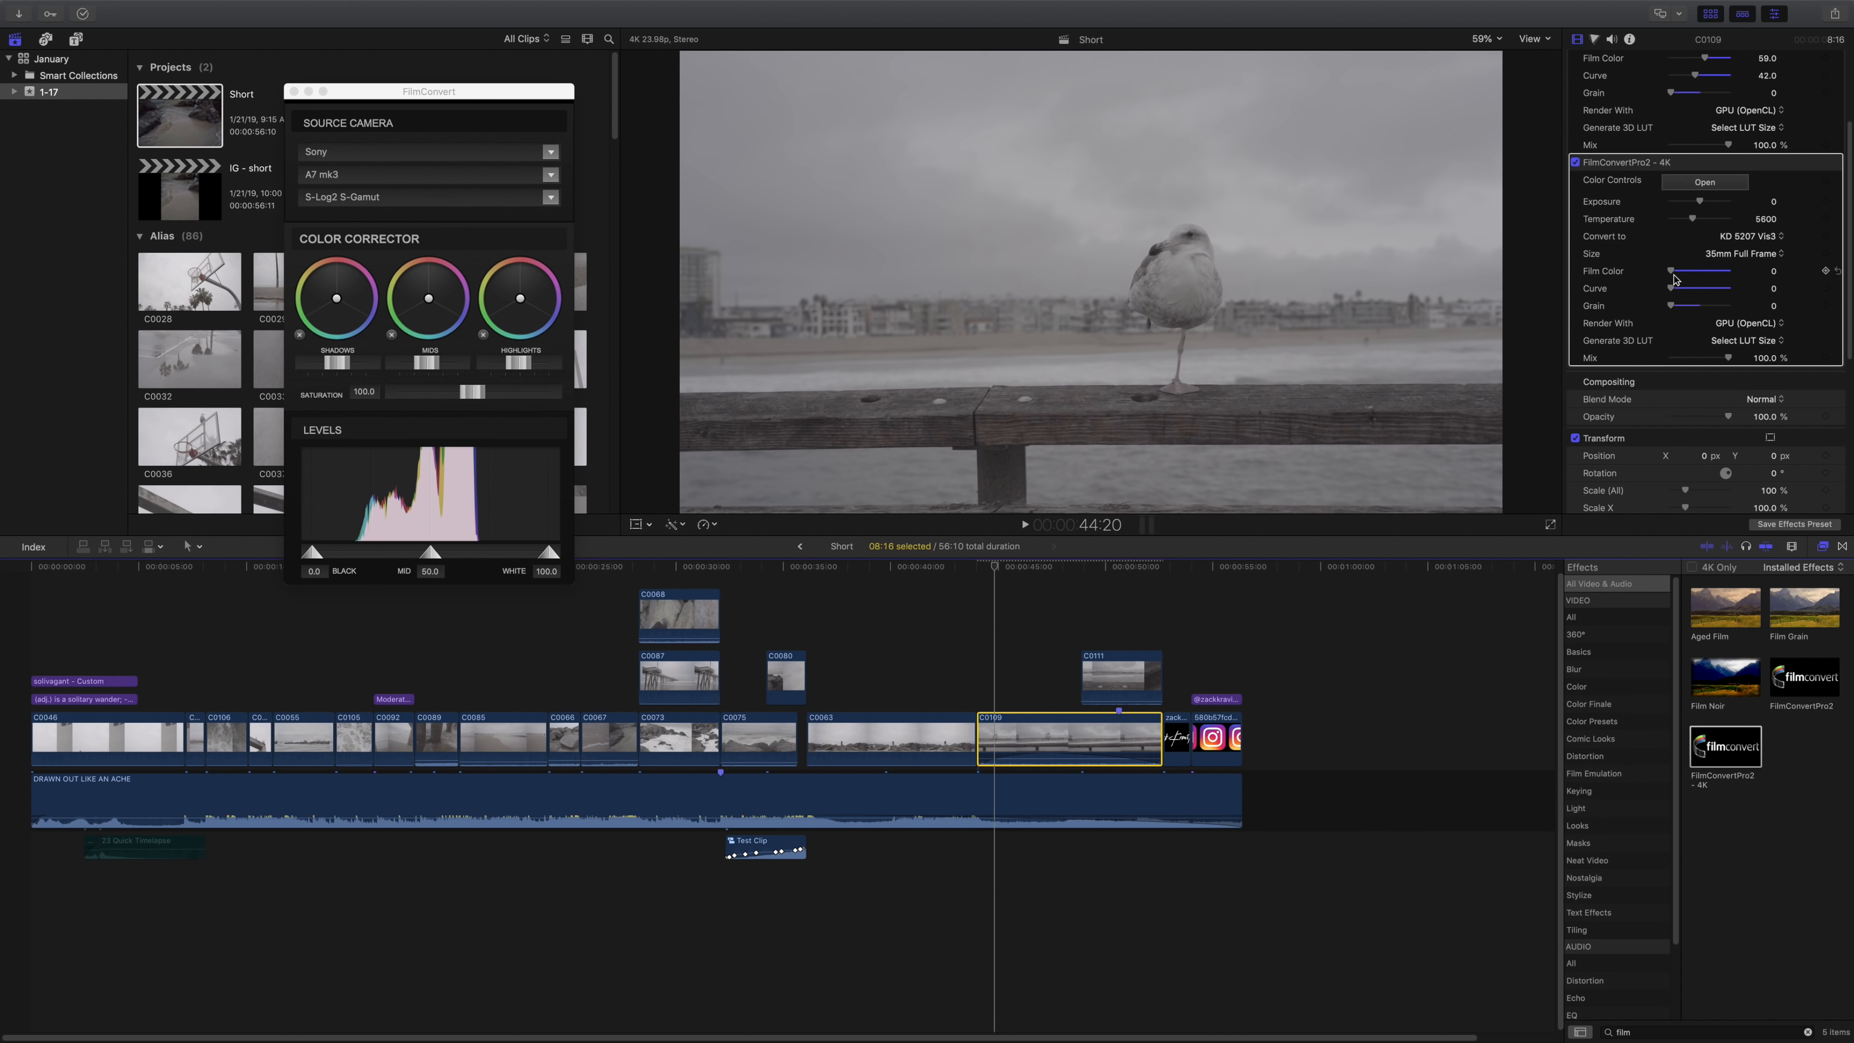
mouse_move(1671, 272)
left_mouse_down()
mouse_move(1723, 284)
mouse_move(1648, 275)
left_mouse_up()
Set the new FilmConvert effect's film color to 59 and its curve to 41.
left_click(1680, 270)
mouse_move(1678, 271)
left_mouse_down()
mouse_move(1701, 279)
mouse_move(1680, 292)
left_mouse_up()
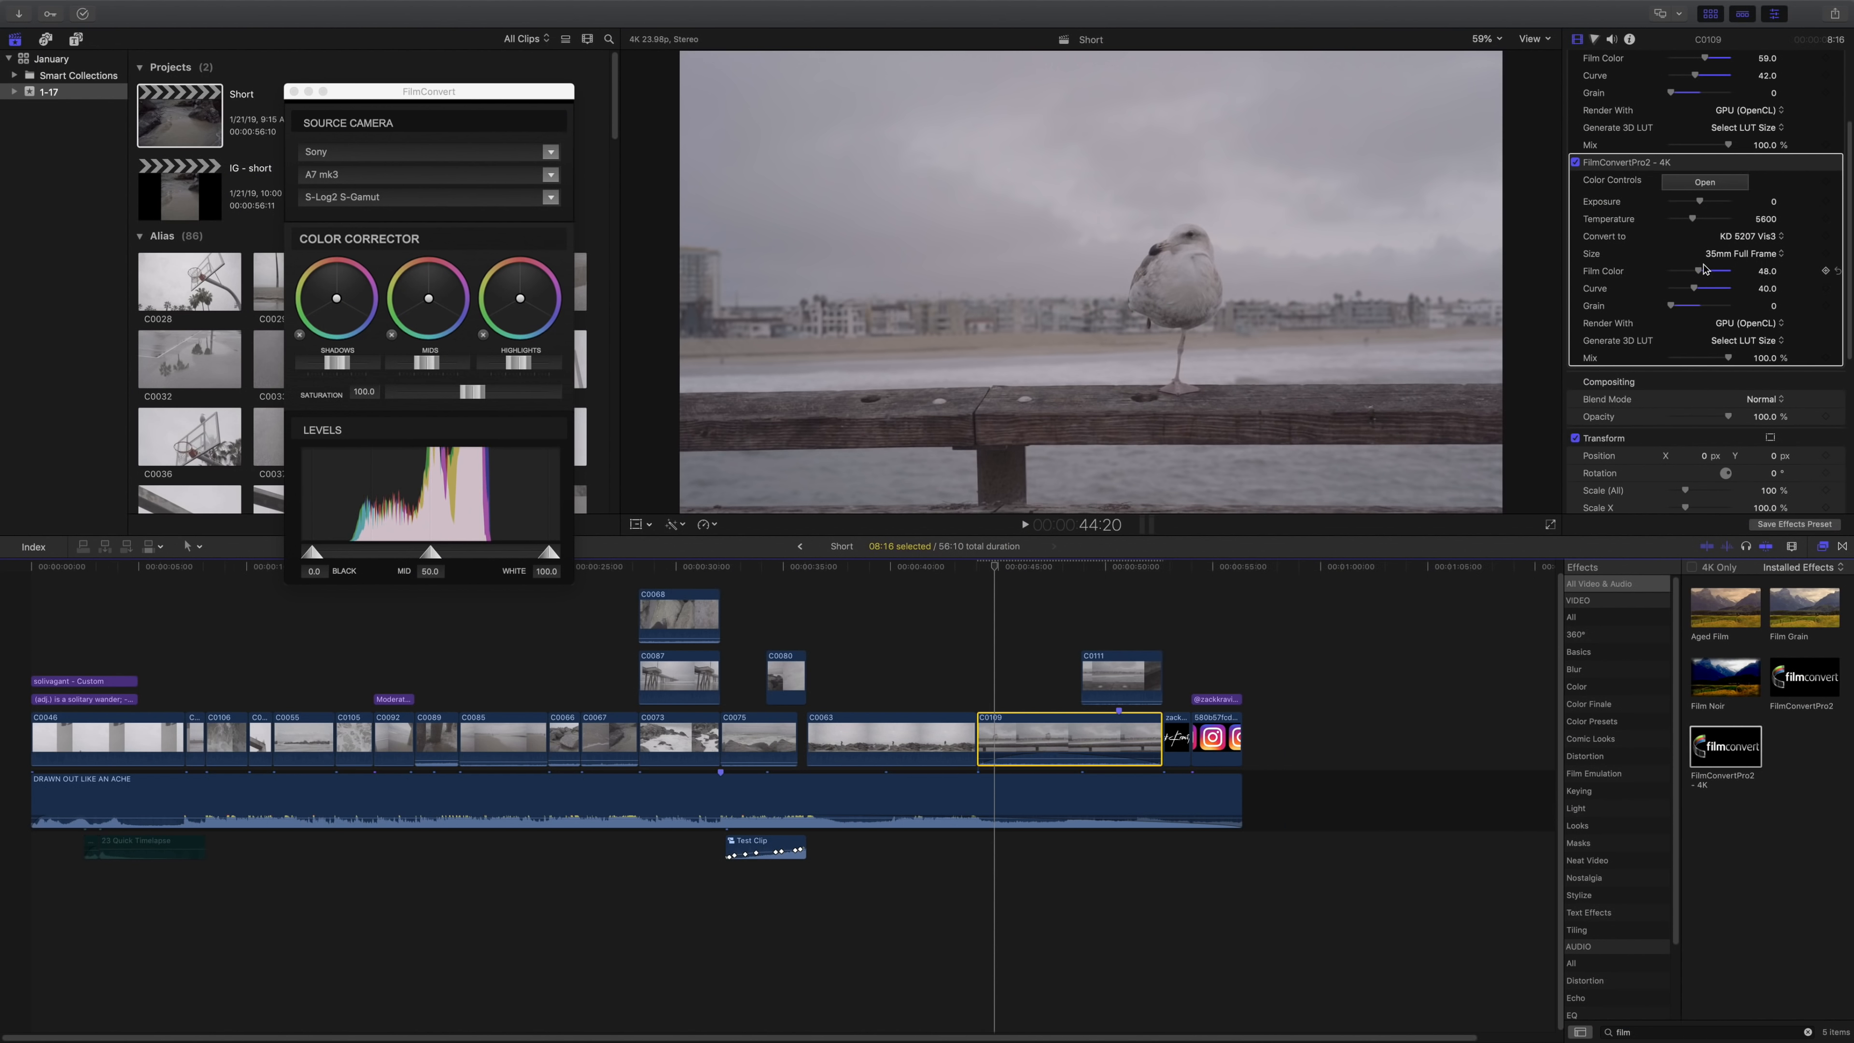
left_click(1698, 272)
left_click_drag(1699, 275, 1704, 276)
left_click(1704, 275)
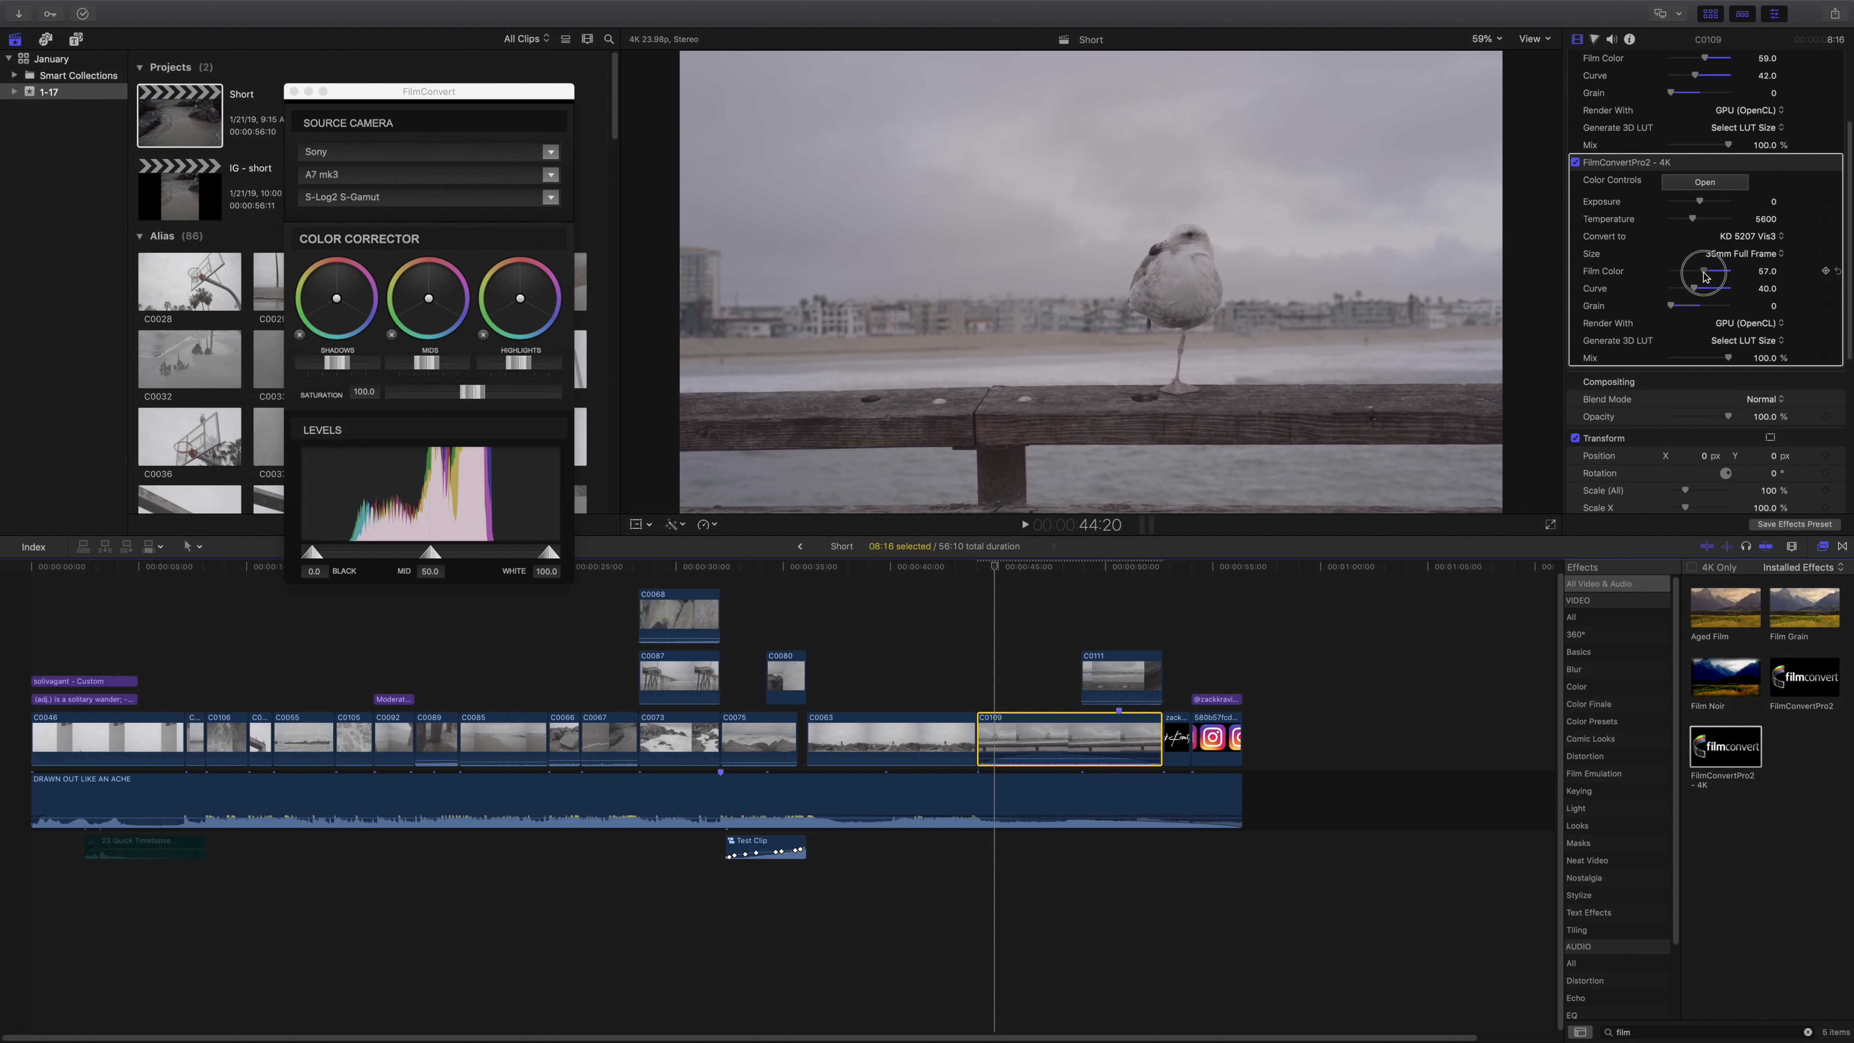
left_click_drag(1705, 277, 1707, 276)
left_click(1697, 289)
left_click_drag(1697, 288, 1696, 290)
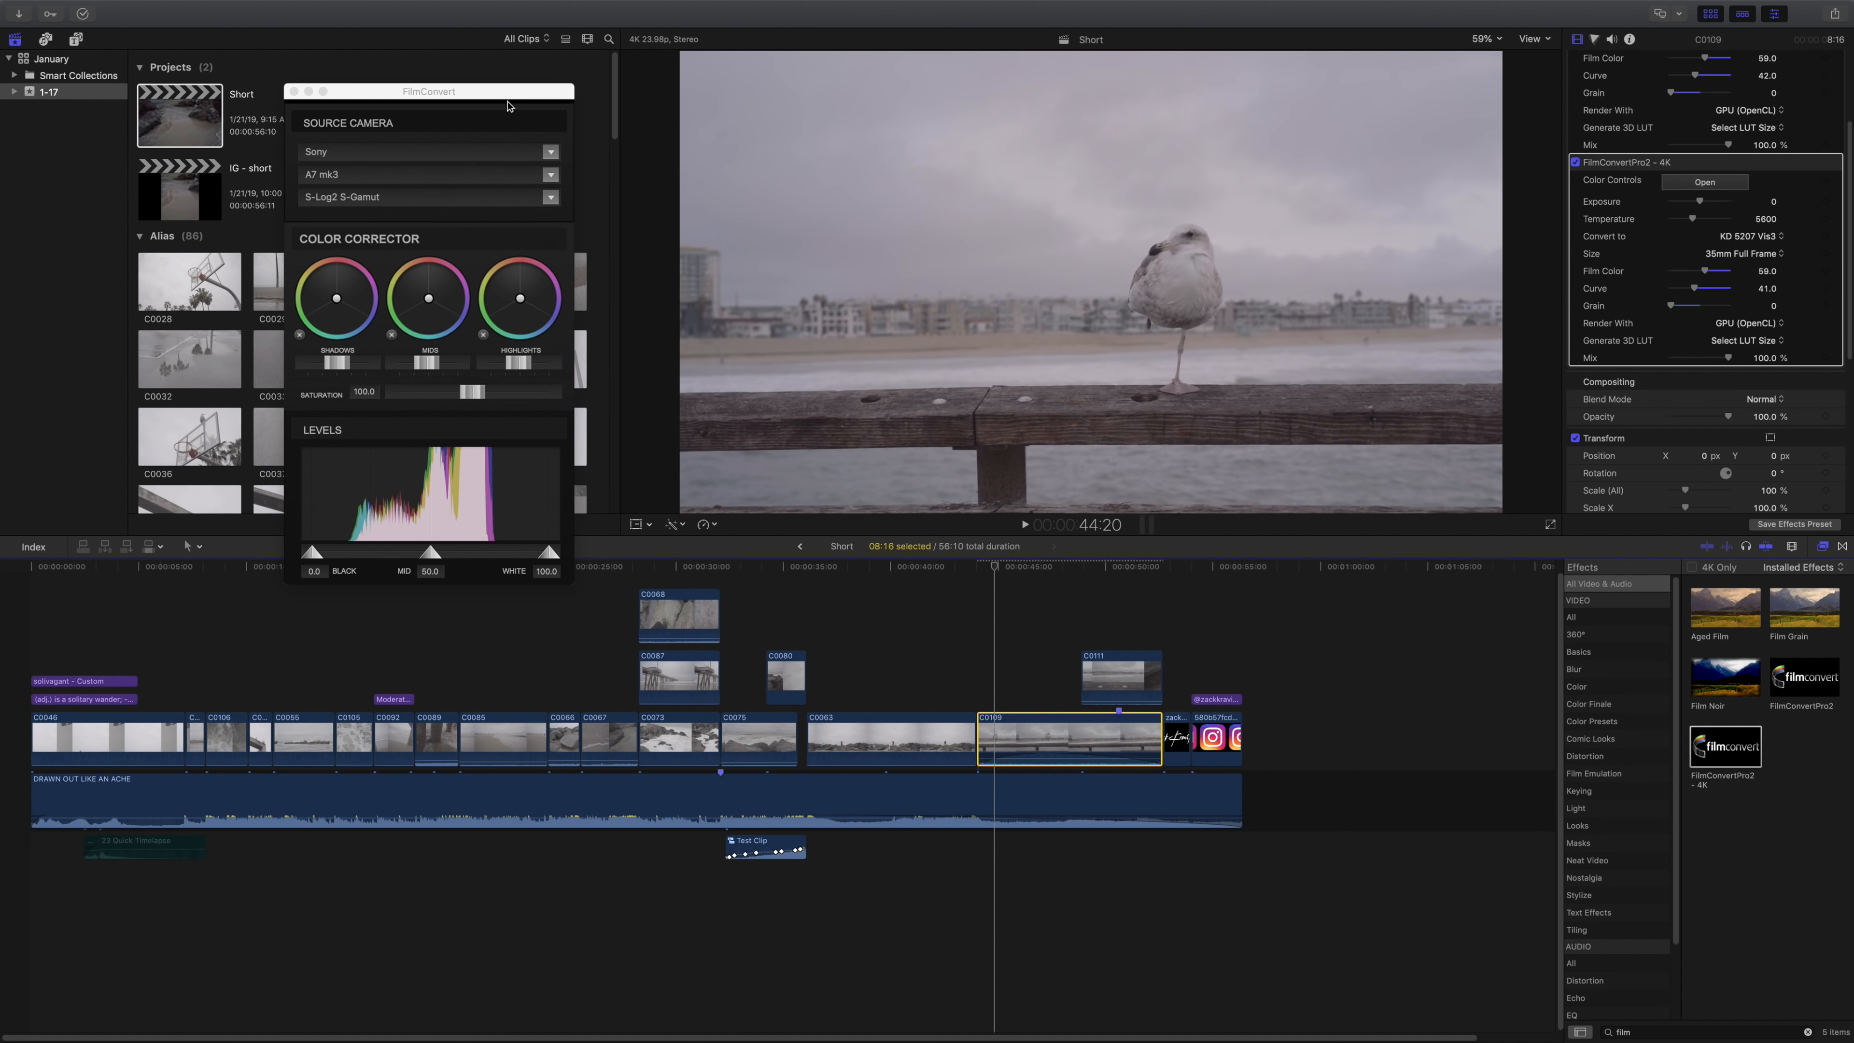
left_click_drag(466, 102, 592, 119)
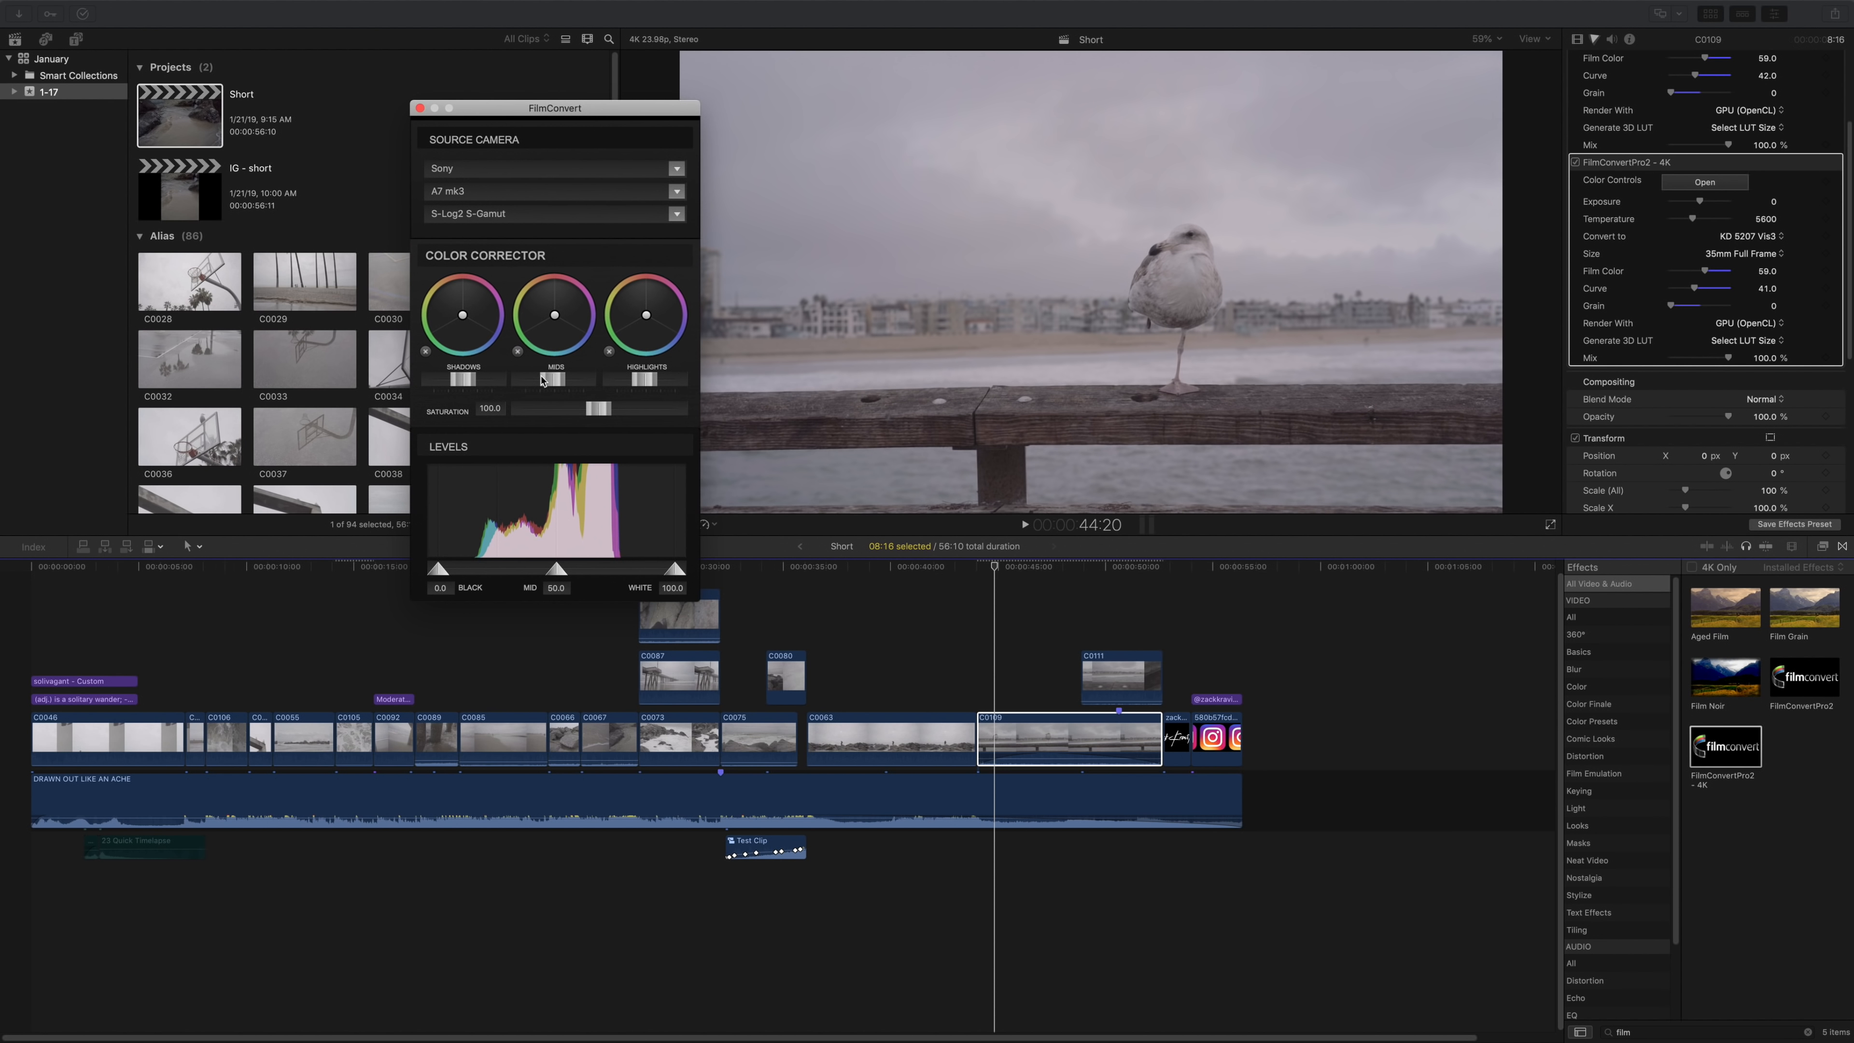